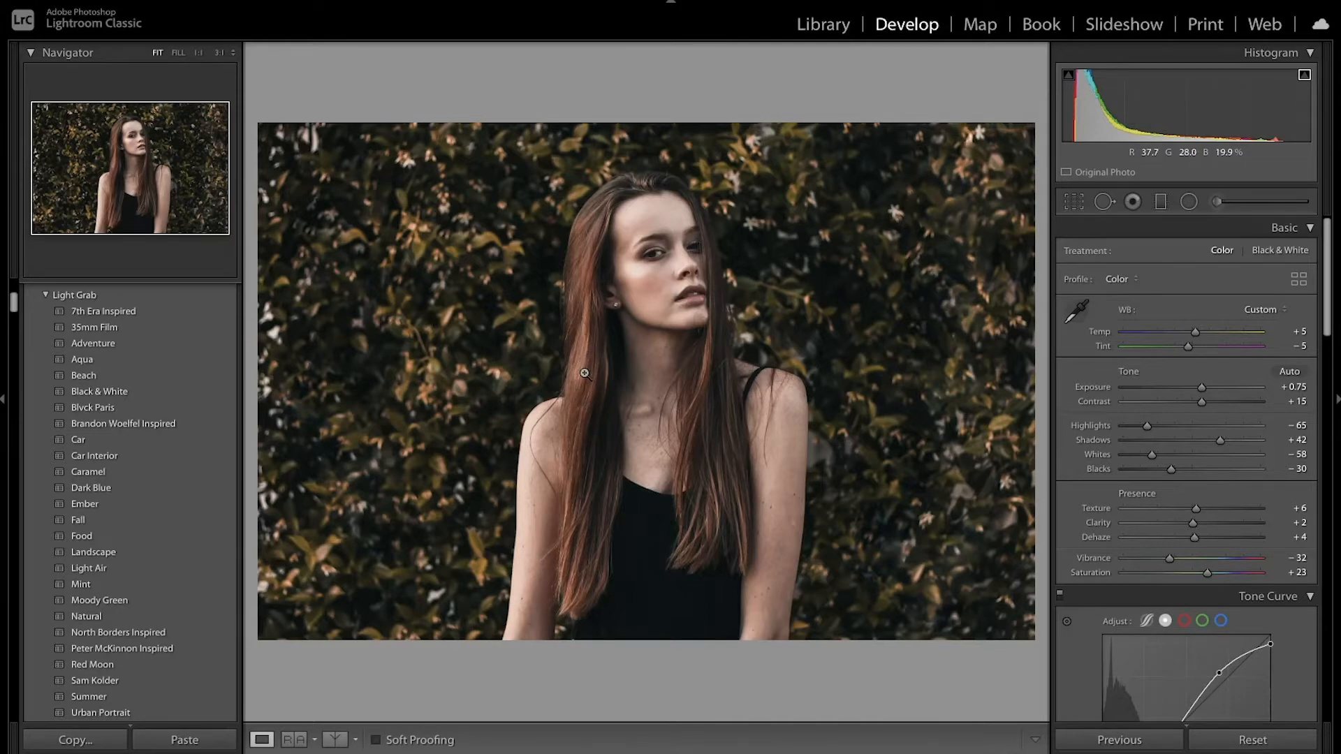
# Step: Compare the finished portrait edit with its original version
pyautogui.press('\\')
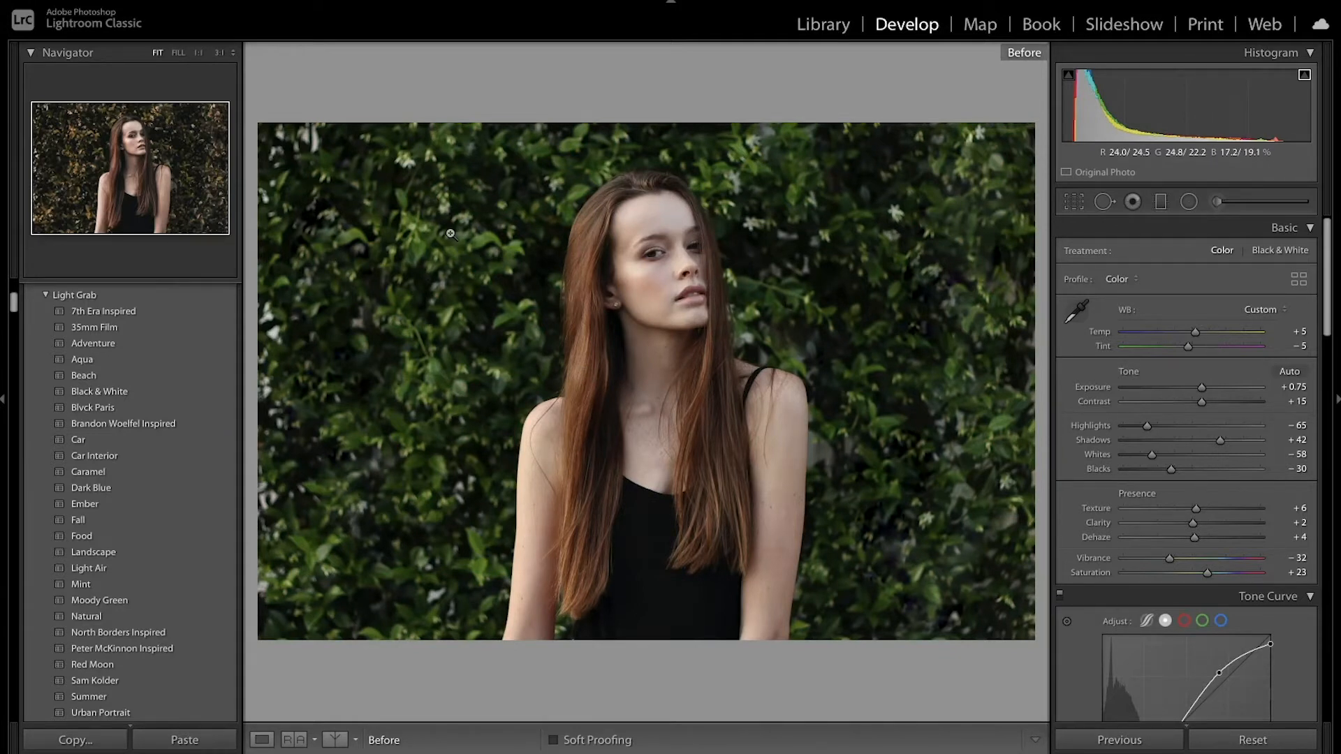
pyautogui.press('\\')
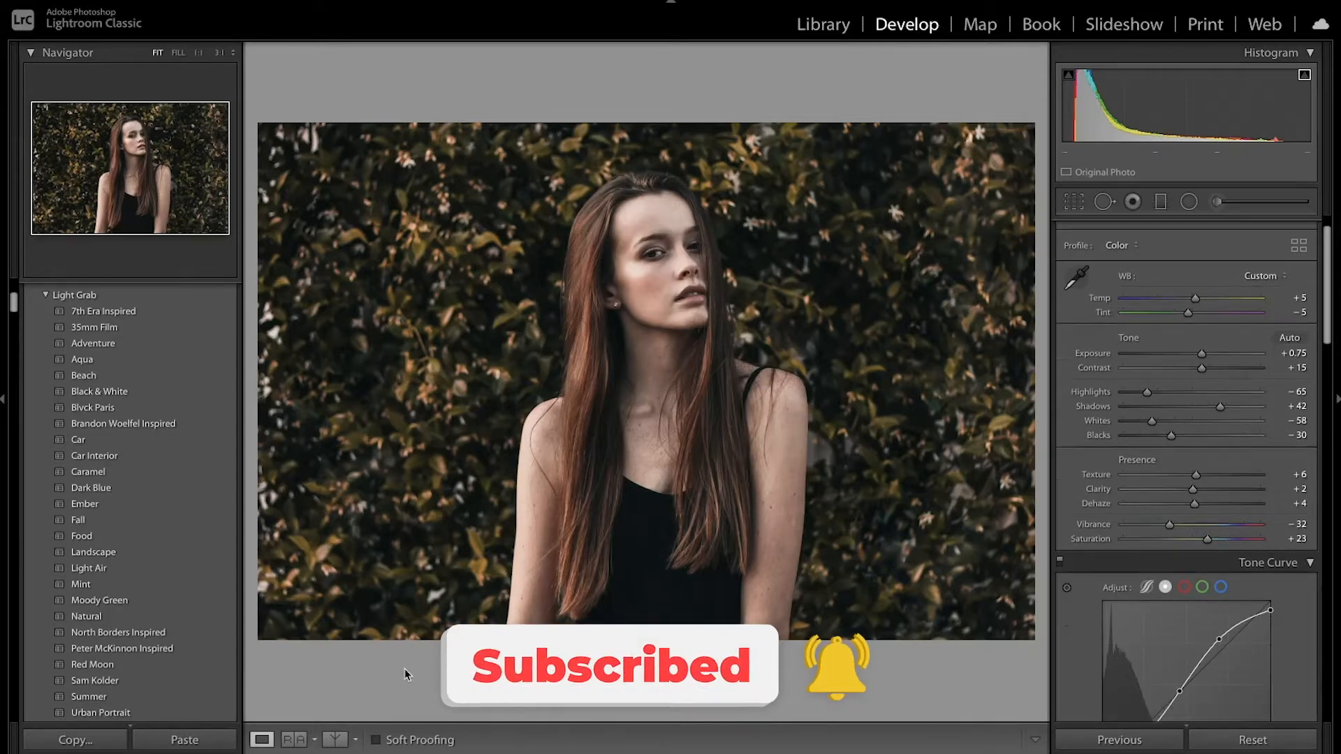
# Step: Switch to the unedited copy of the portrait and set its Temp to +5 and Tint to −6
pyautogui.press('Right')
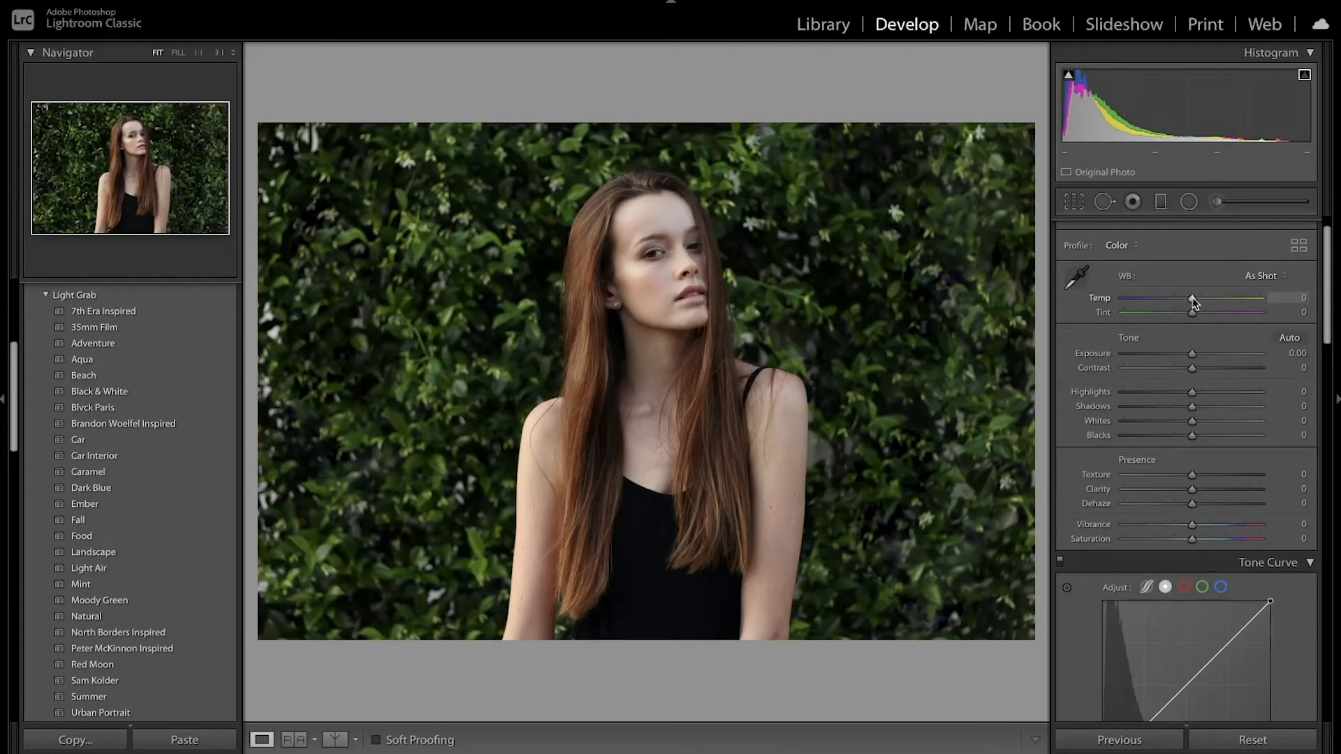
pyautogui.moveTo(1194, 301); pyautogui.dragTo(1198, 301)
pyautogui.moveTo(1193, 314); pyautogui.dragTo(1188, 318)
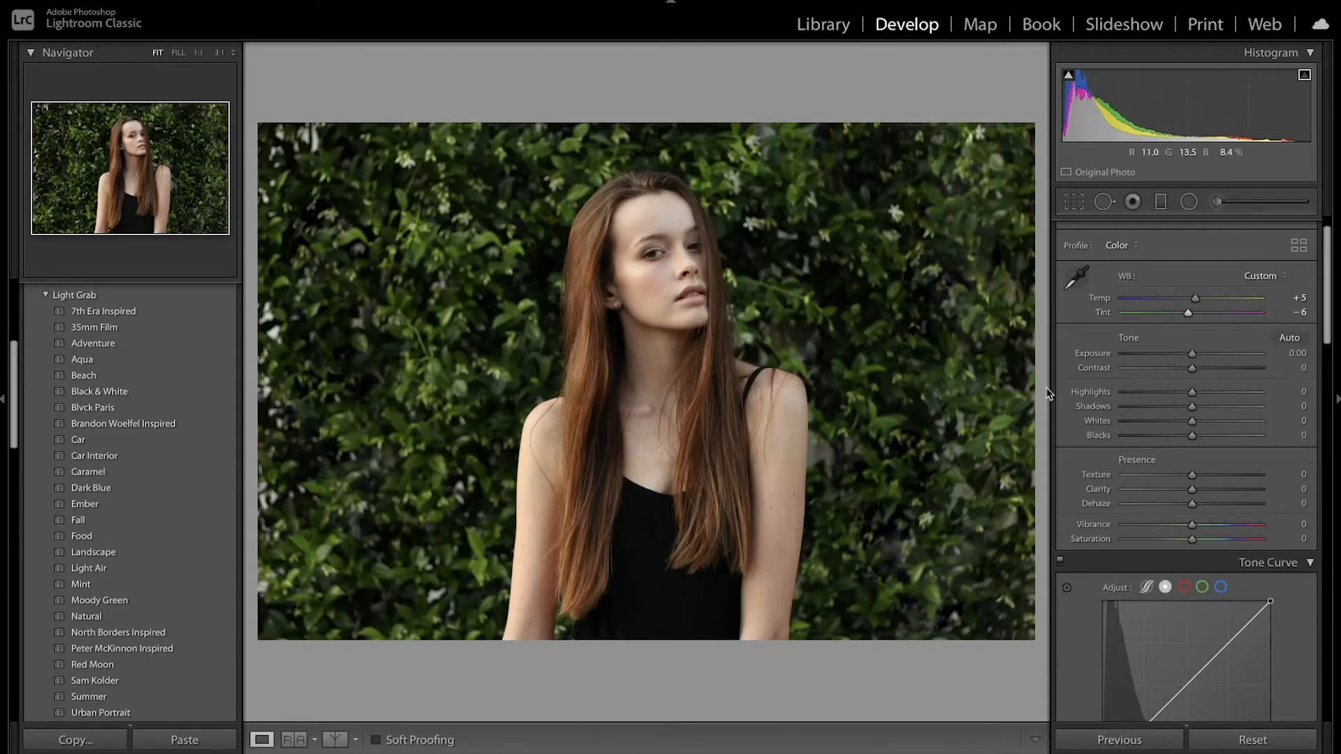
# Step: Set the tone values to Exposure +0.75, Contrast +11, Highlights −60 and Shadows +44
pyautogui.moveTo(1194, 357); pyautogui.dragTo(1198, 369)
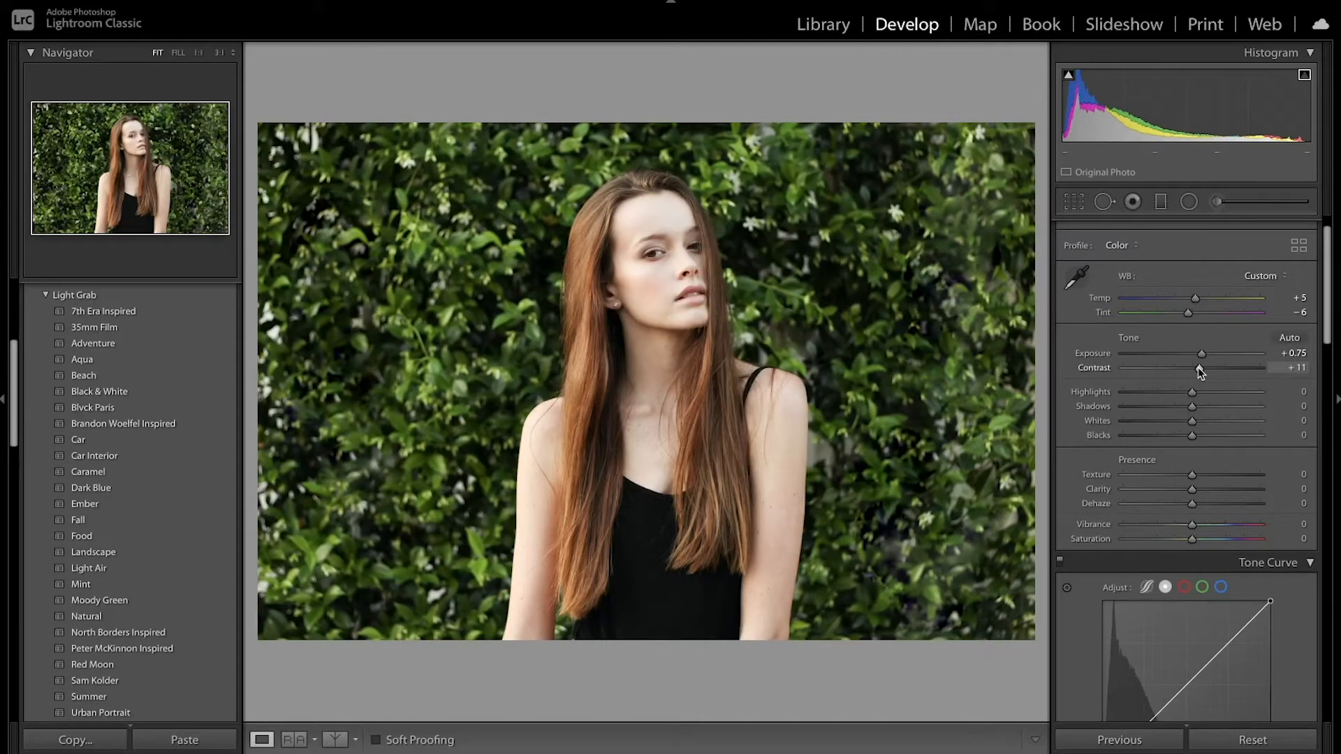
pyautogui.moveTo(1192, 392); pyautogui.dragTo(1151, 394)
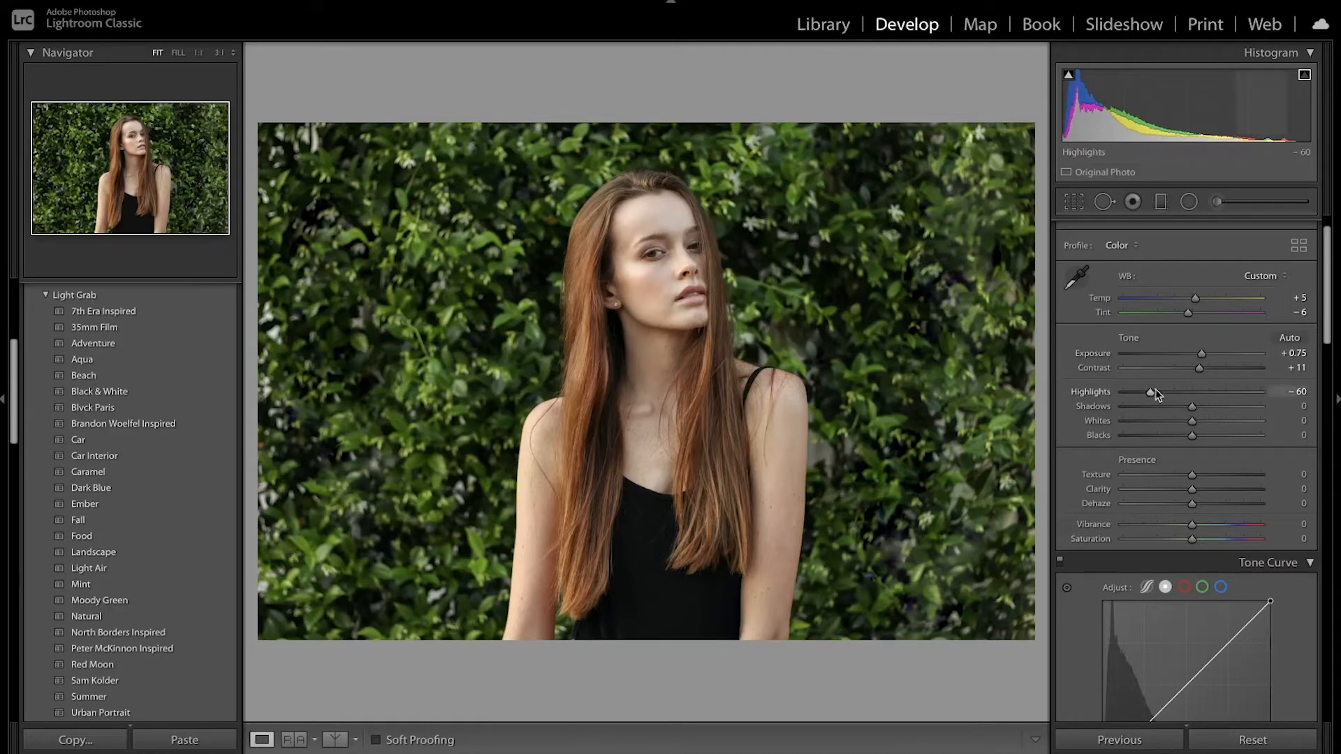
pyautogui.moveTo(1192, 408); pyautogui.dragTo(1223, 408)
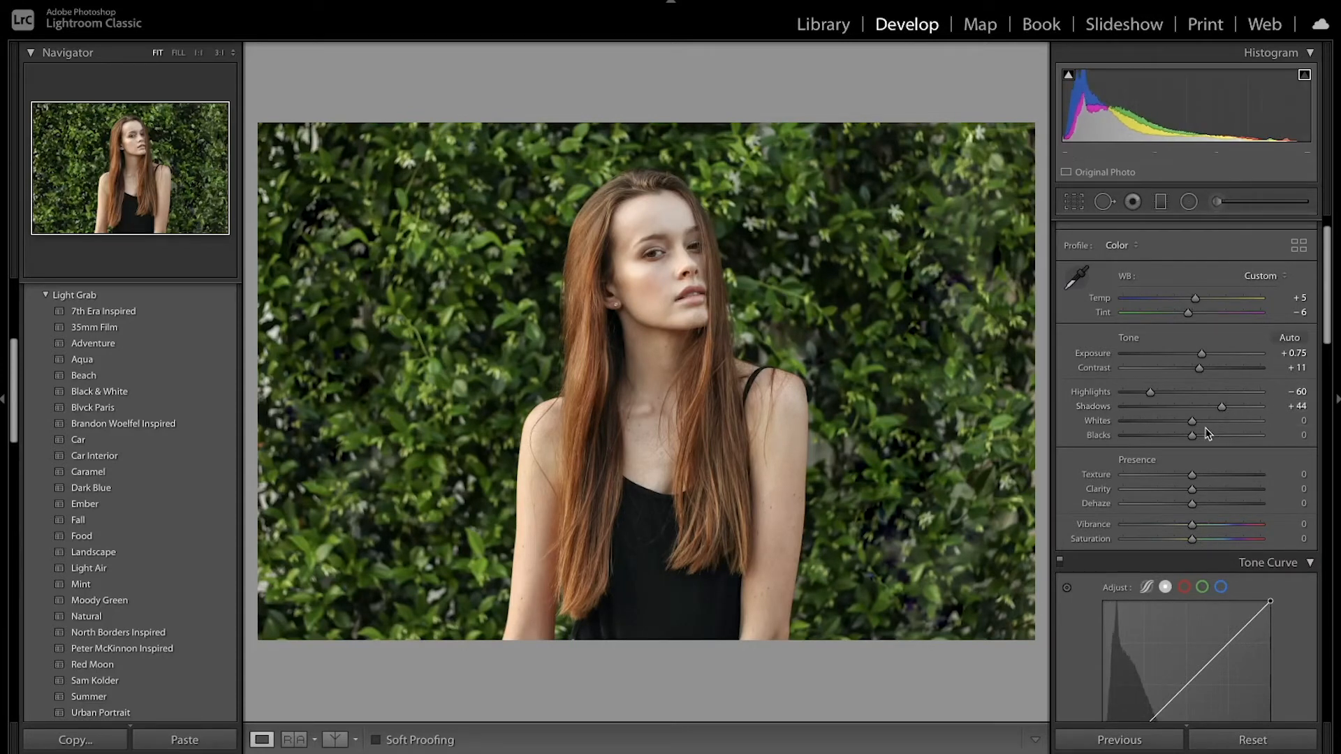
# Step: Set Whites to −50, Blacks to −23, Texture to +3, Clarity to +4, Dehaze to +6, Vibrance to −36 and Saturation to +23
pyautogui.moveTo(1193, 423); pyautogui.dragTo(1200, 504)
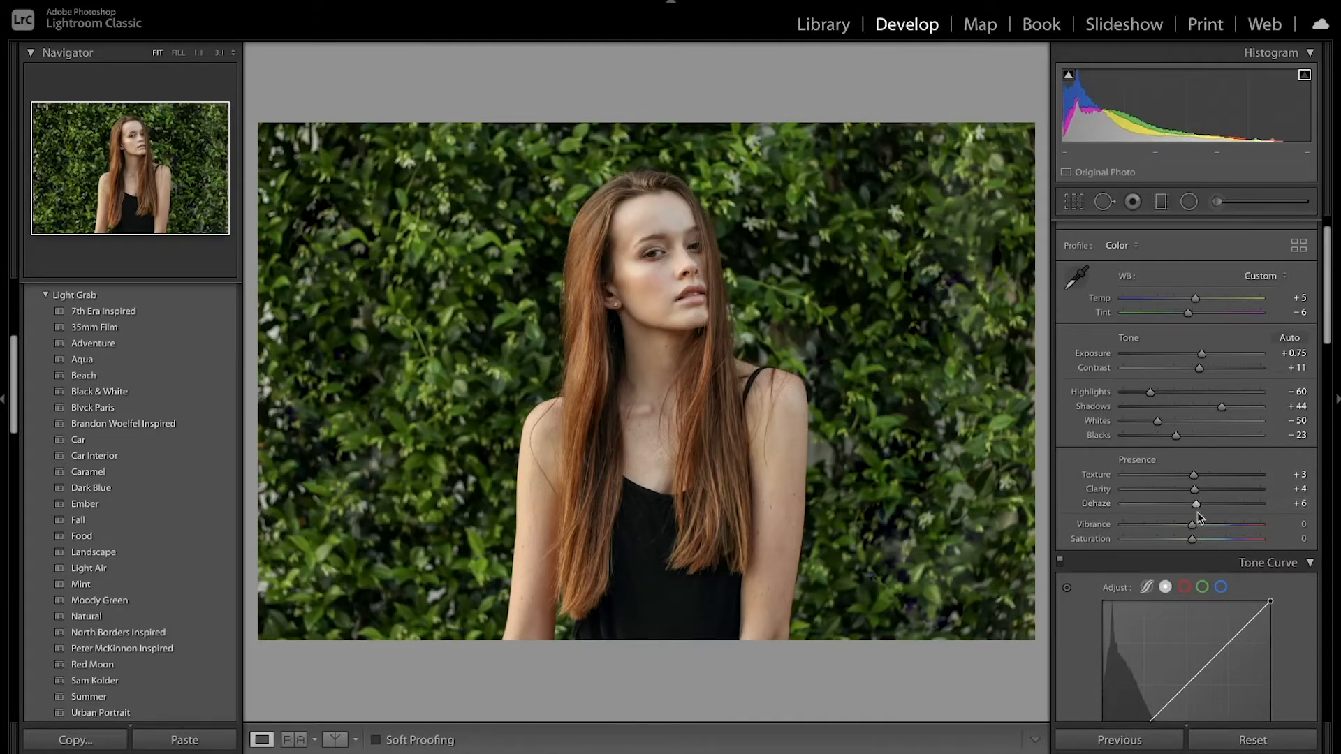
pyautogui.moveTo(1192, 524); pyautogui.dragTo(1166, 531)
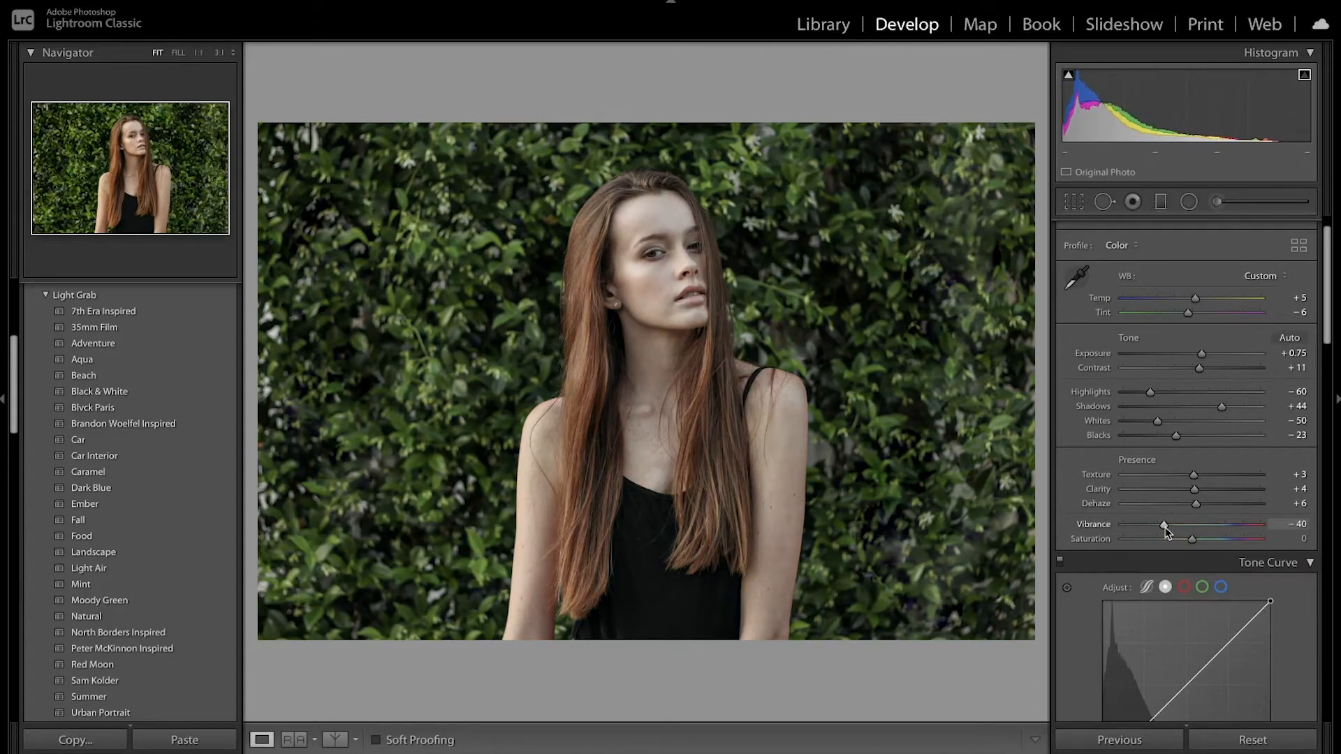
pyautogui.moveTo(1192, 540)
pyautogui.mouseDown()
pyautogui.moveTo(1206, 544)
pyautogui.moveTo(1173, 531)
pyautogui.moveTo(1210, 544)
pyautogui.mouseUp()
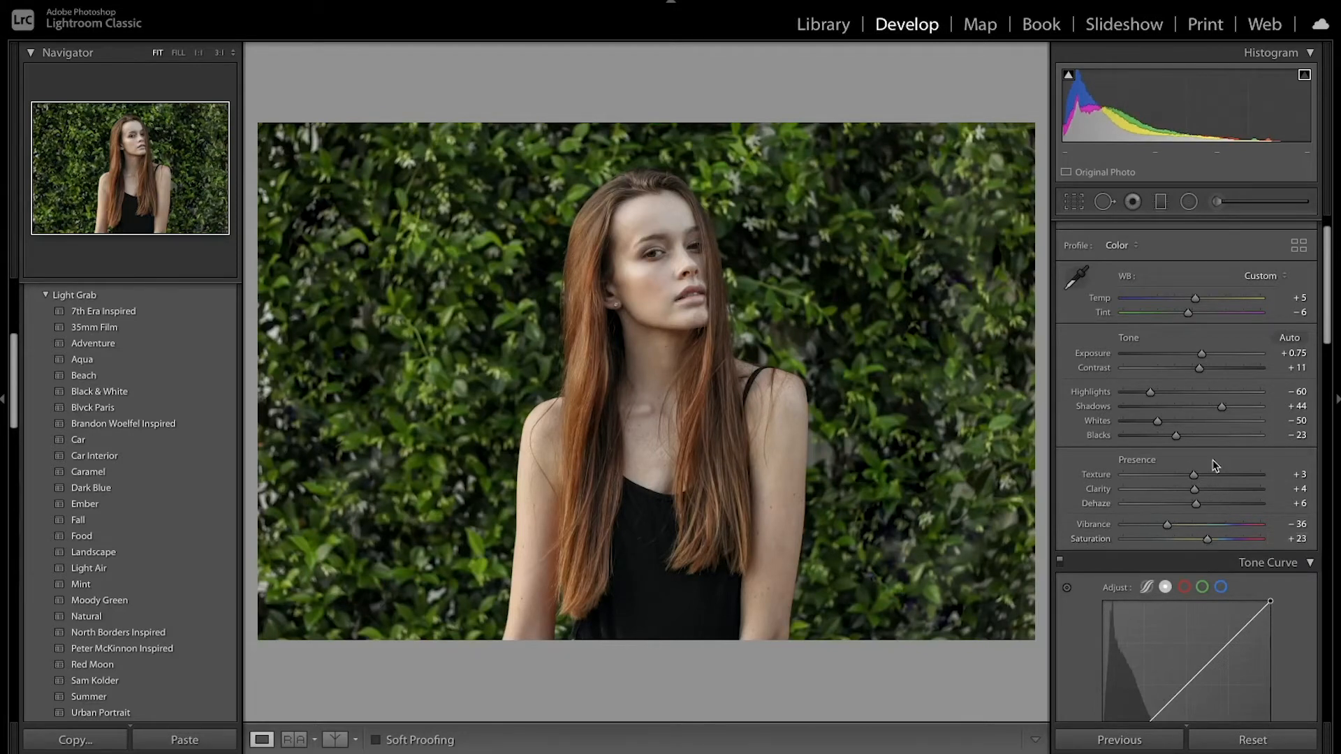
# Step: Add three control points to the tone curve, in the shadows, midtones and highlights
pyautogui.scroll(-5, 1213, 466)
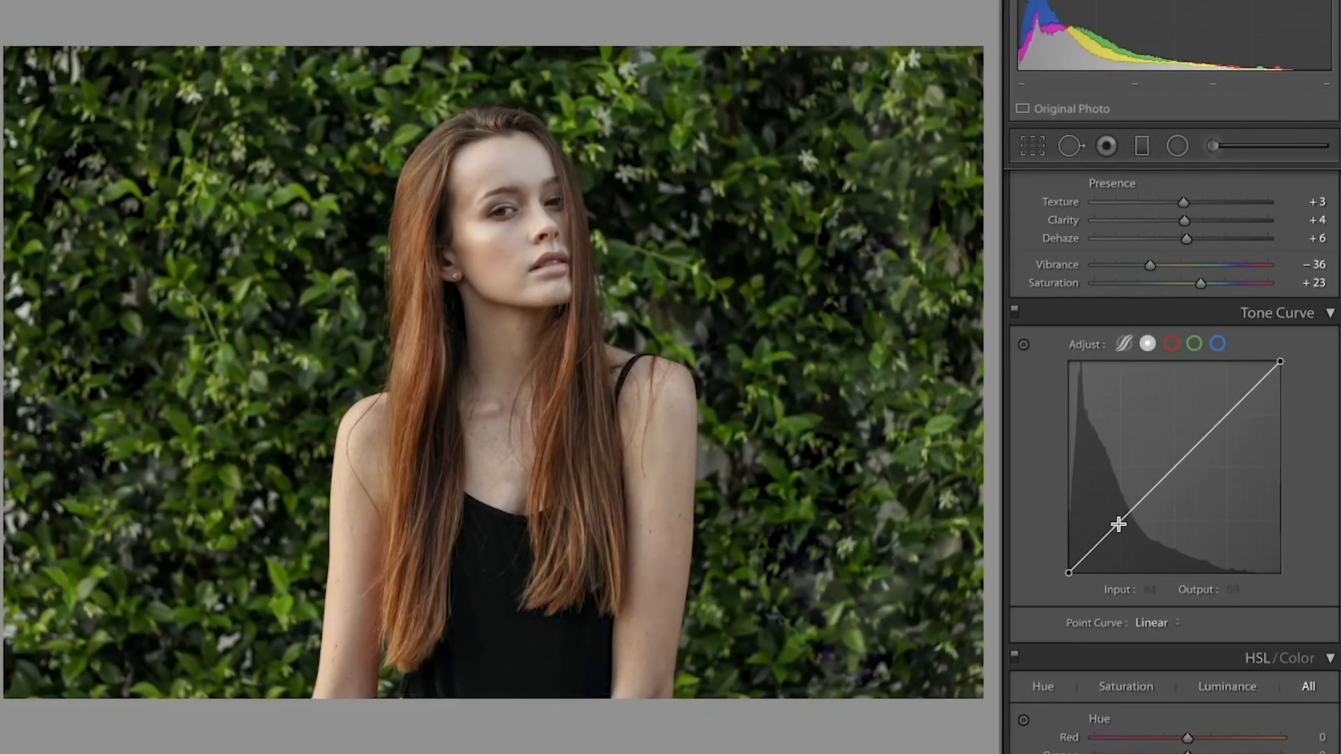
pyautogui.click(1116, 524)
pyautogui.click(1176, 471)
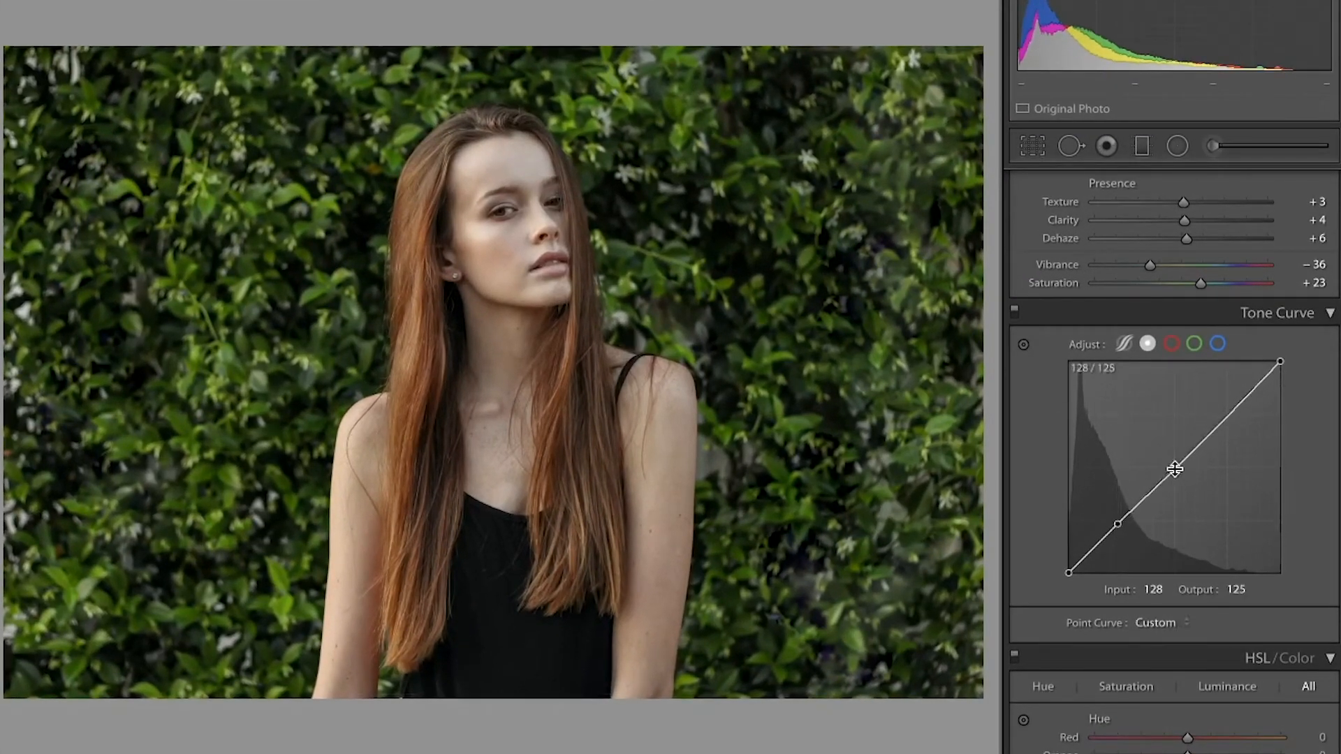
pyautogui.click(1231, 413)
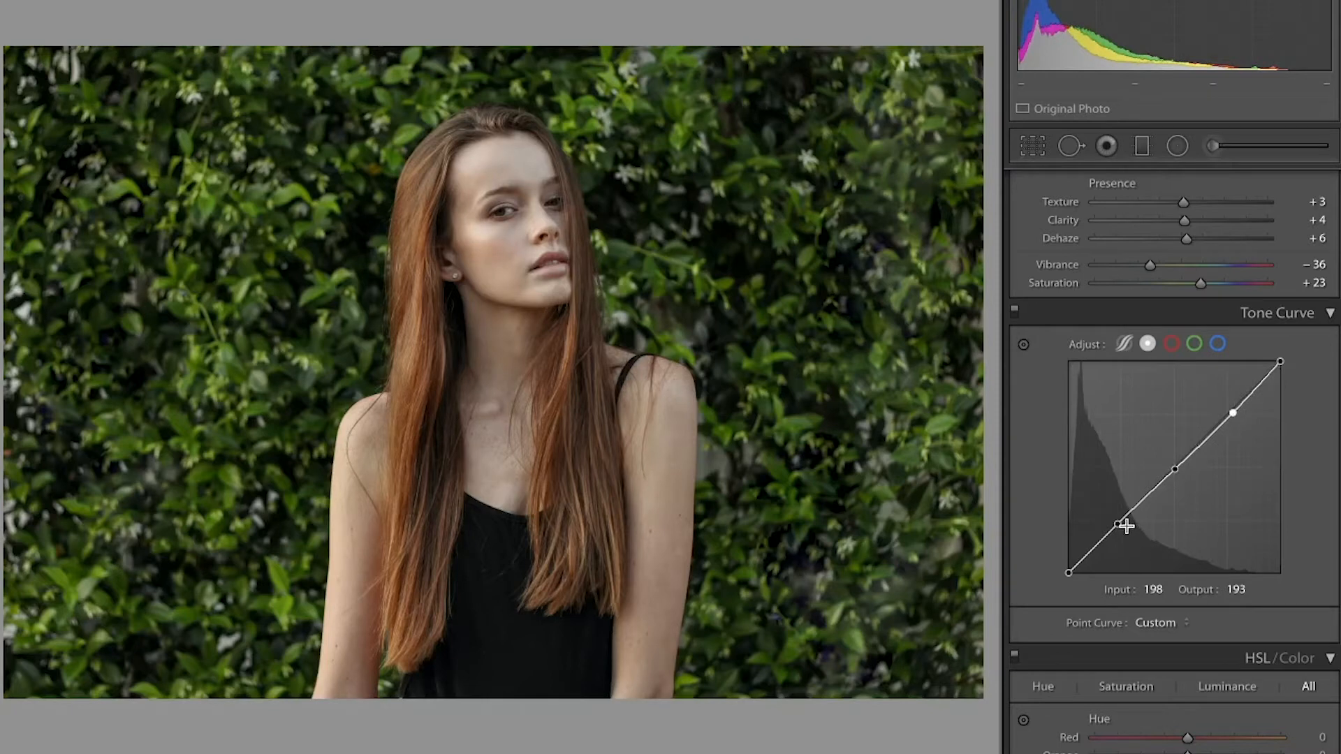
# Step: Shape the tone curve into an S by lowering the shadow point, moving the midtone point to 116/125 and the highlight point to 189/214
pyautogui.moveTo(1113, 528); pyautogui.dragTo(1110, 542)
pyautogui.moveTo(1176, 471); pyautogui.dragTo(1165, 470)
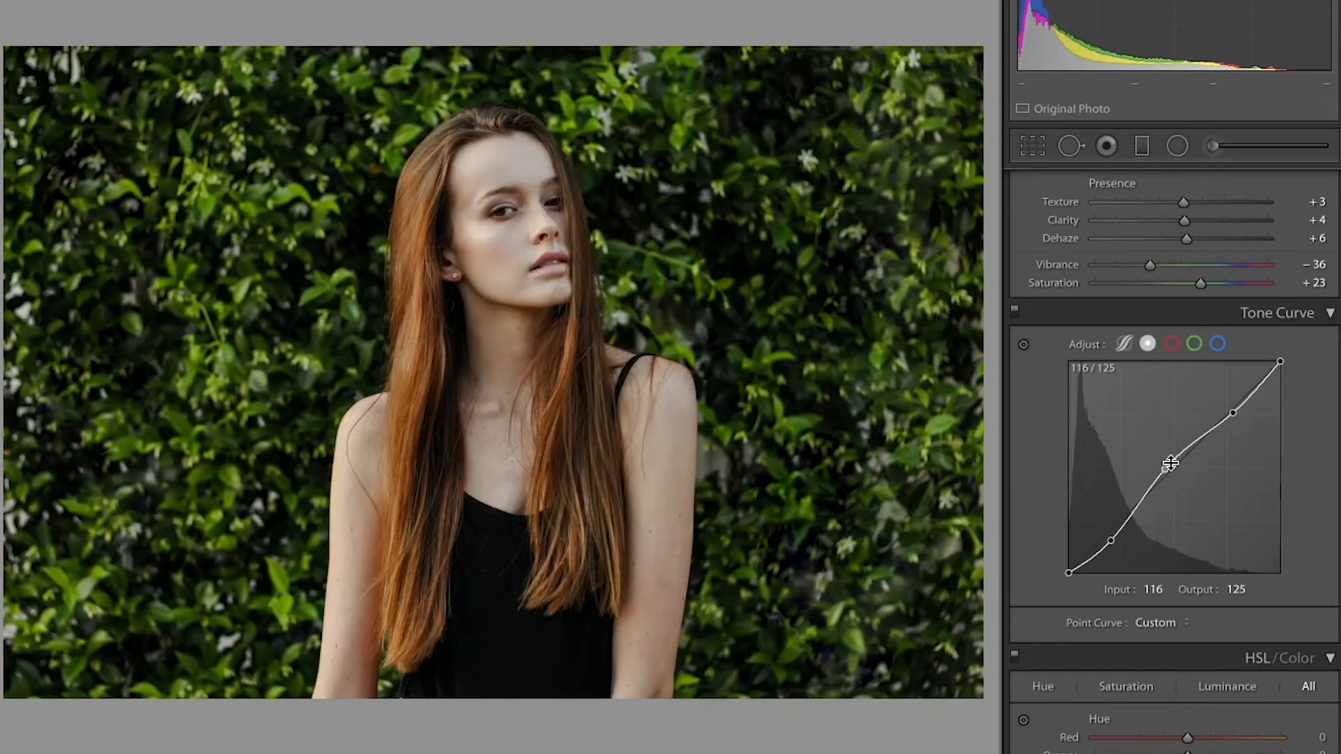
pyautogui.moveTo(1233, 416); pyautogui.dragTo(1226, 395)
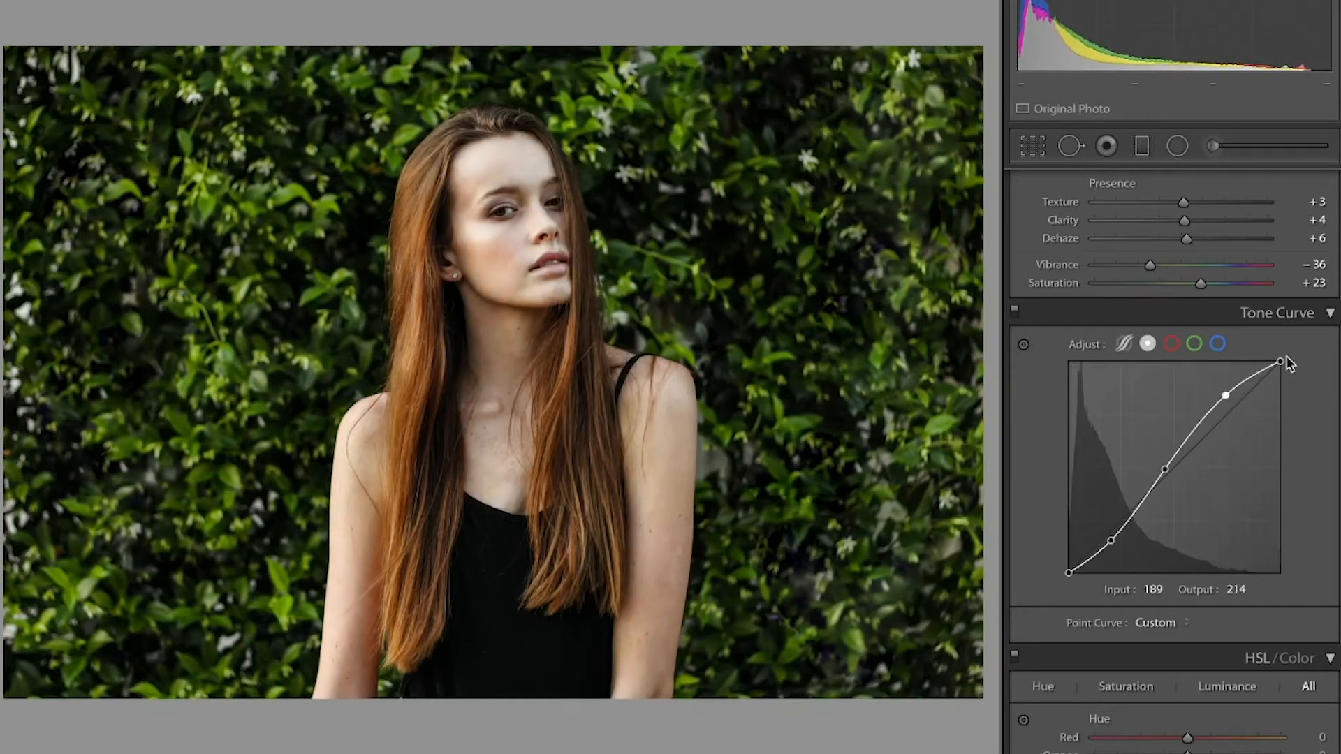
# Step: Fade the tone curve's ends to output 242 for white and 15 for black, and compare the photo without and with the curve
pyautogui.moveTo(1279, 361); pyautogui.dragTo(1281, 372)
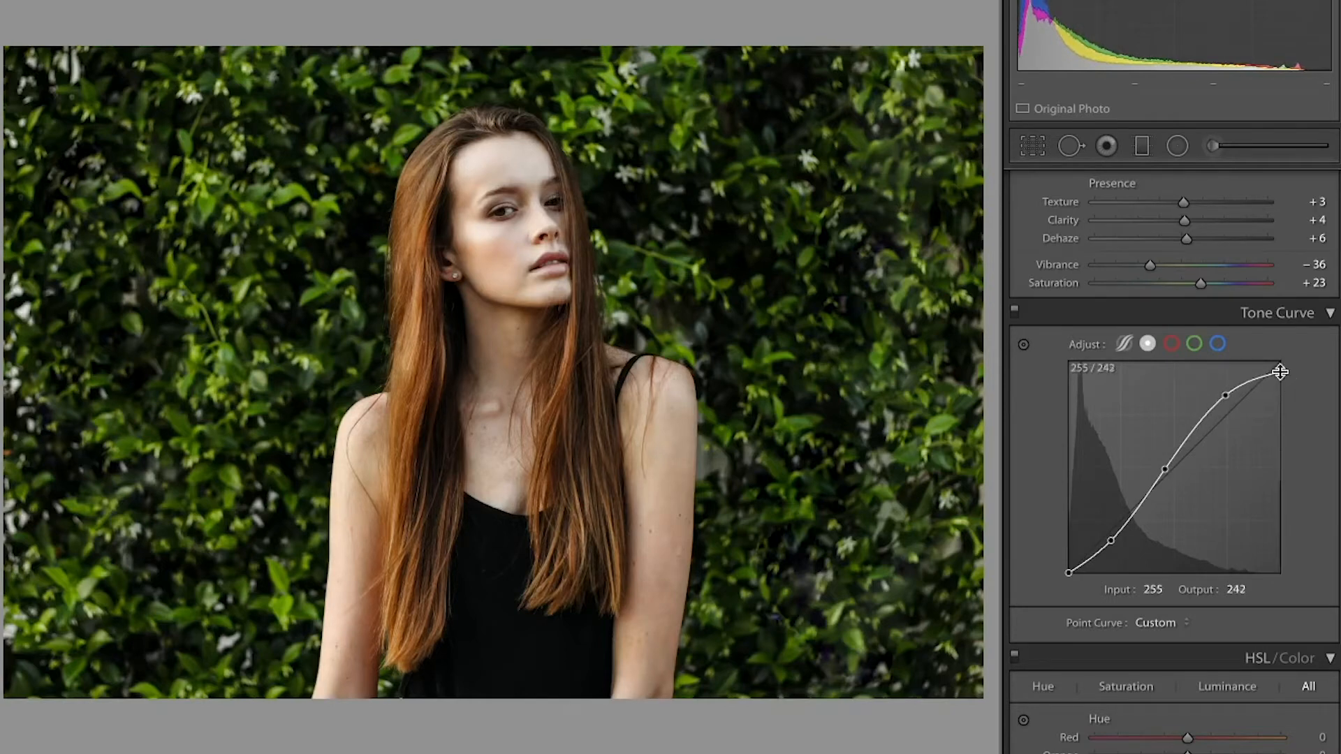
pyautogui.moveTo(1068, 573); pyautogui.dragTo(1062, 563)
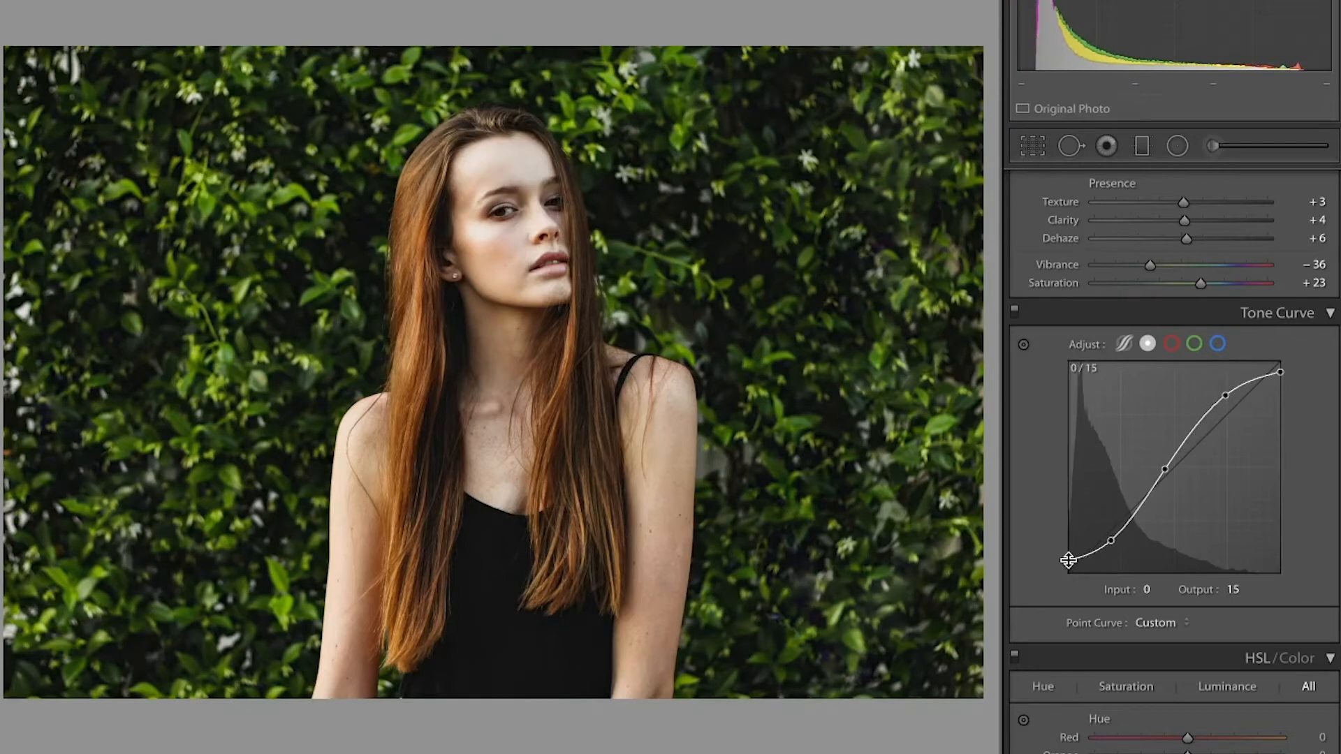
pyautogui.click(1015, 312)
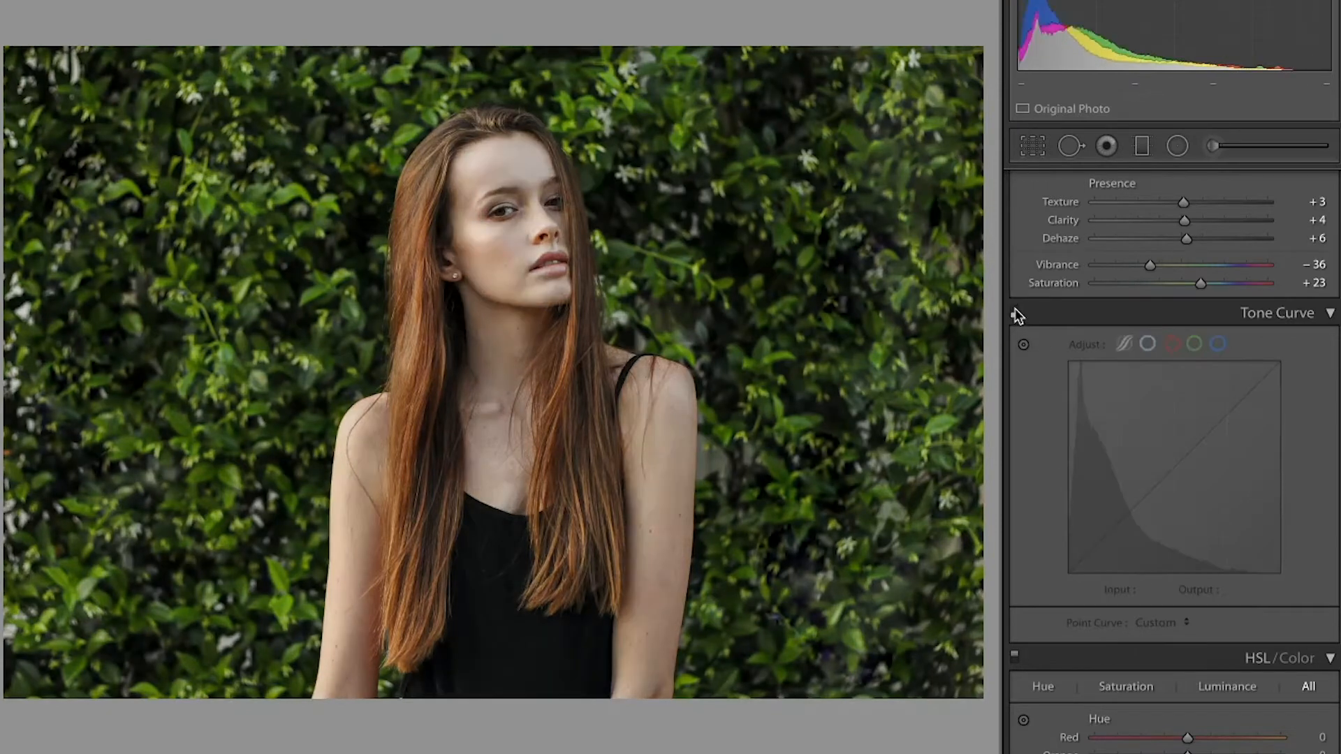
pyautogui.click(1016, 316)
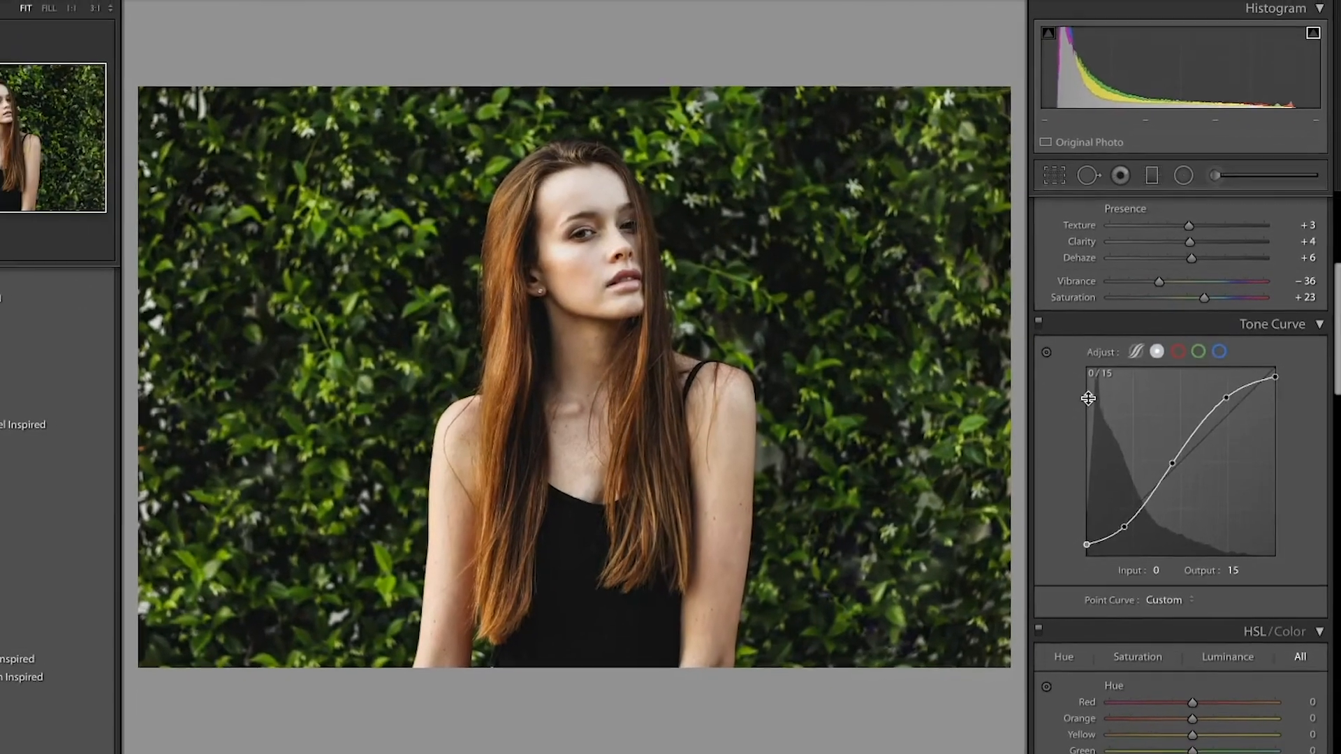
# Step: Set the calibration's Blue Primary Hue to −55 and Saturation to +25
pyautogui.scroll(-5, 1057, 460)
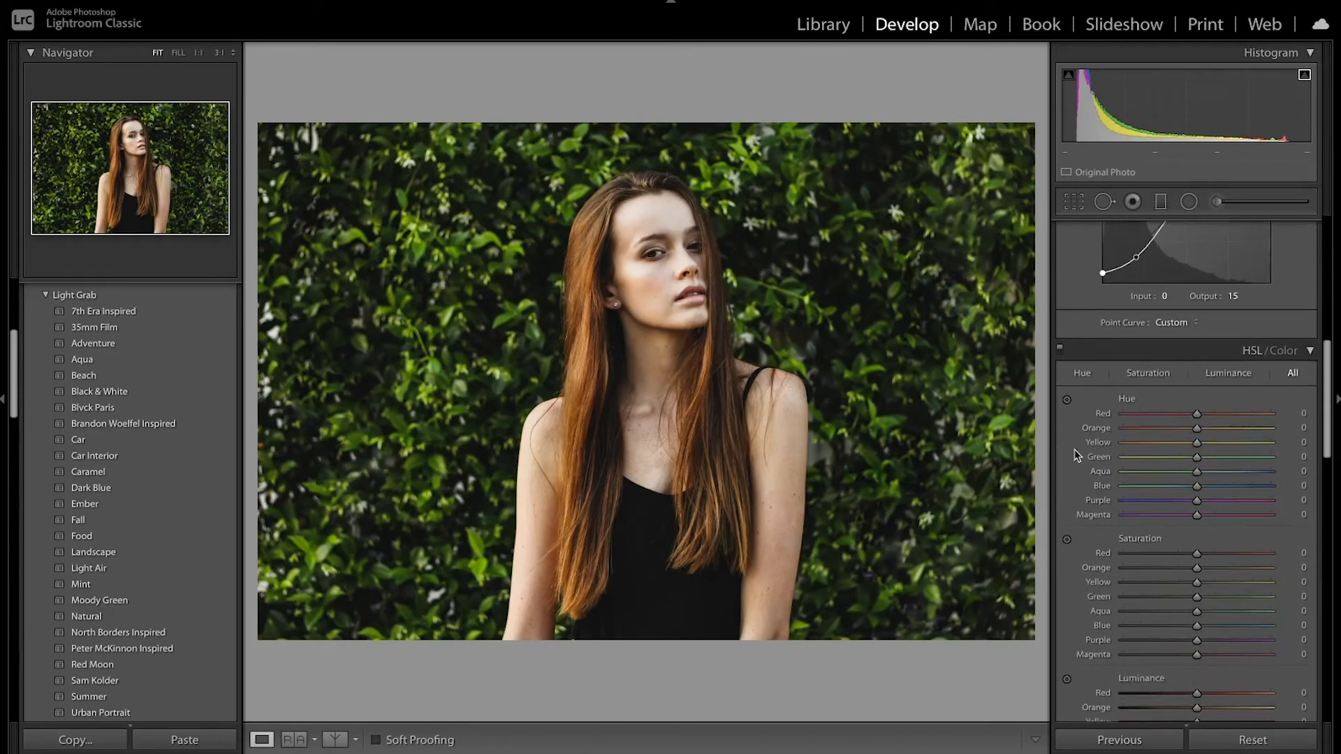
pyautogui.scroll(-6, 1074, 455)
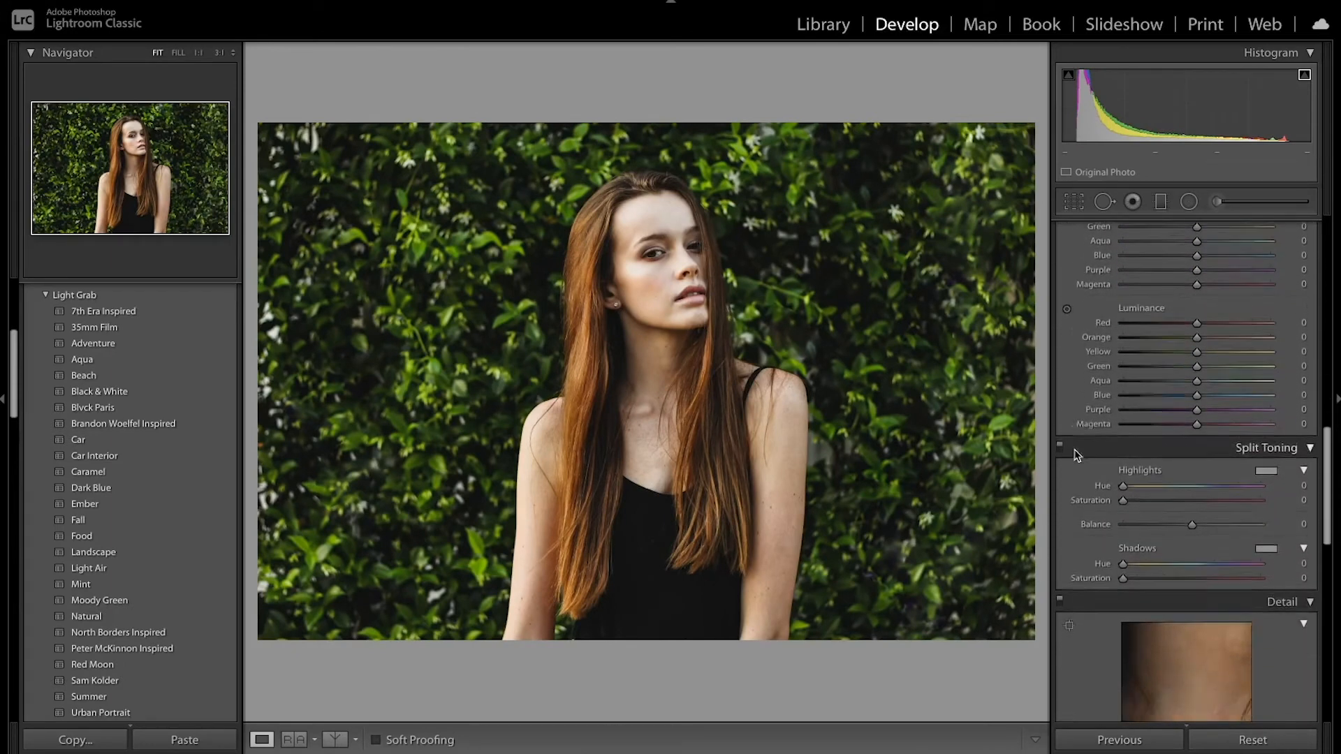
pyautogui.scroll(-10, 1074, 455)
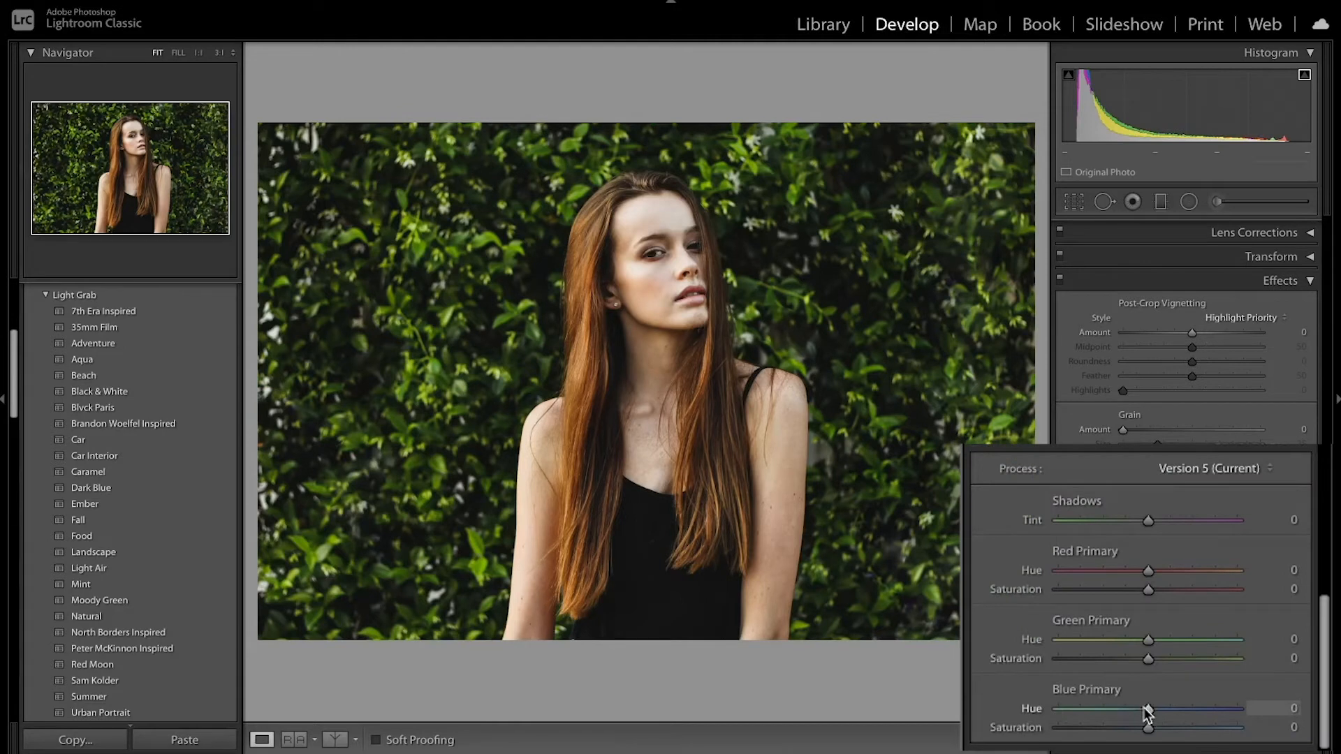
pyautogui.moveTo(1149, 711); pyautogui.dragTo(1099, 712)
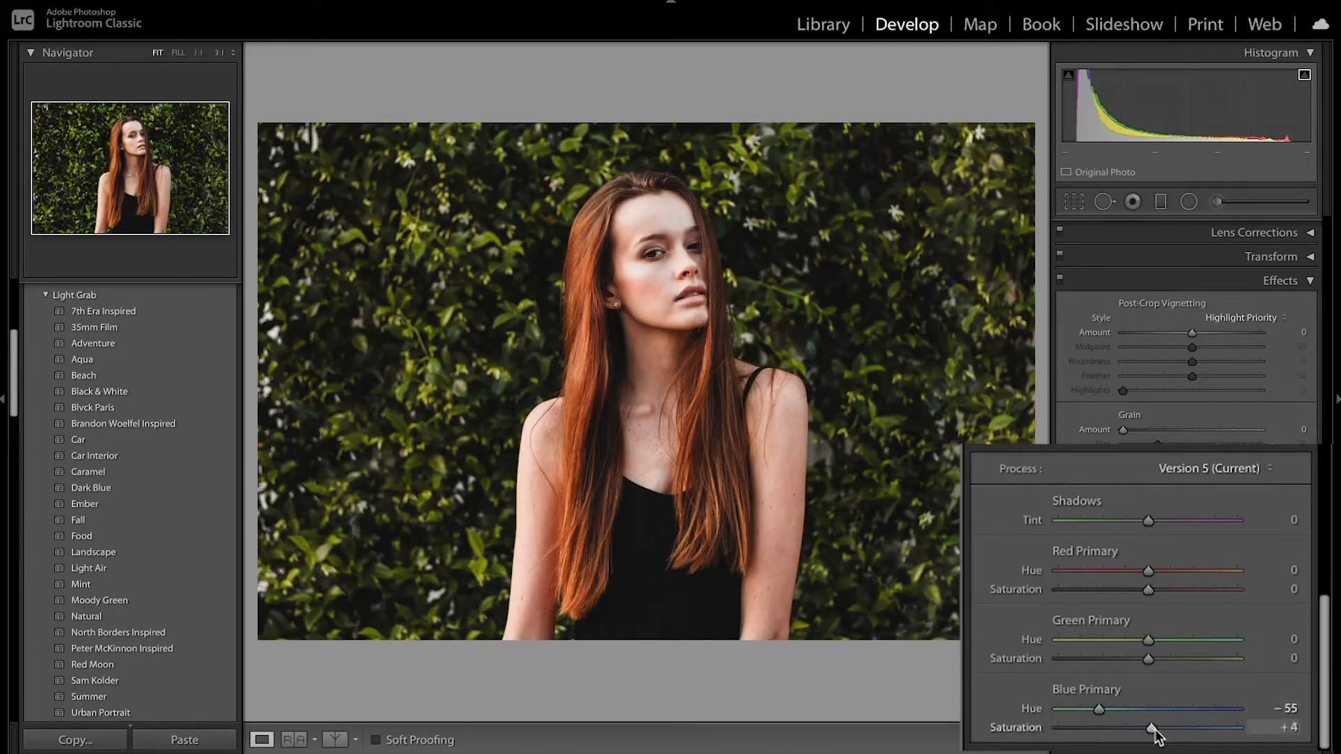
pyautogui.moveTo(1149, 727); pyautogui.dragTo(1170, 728)
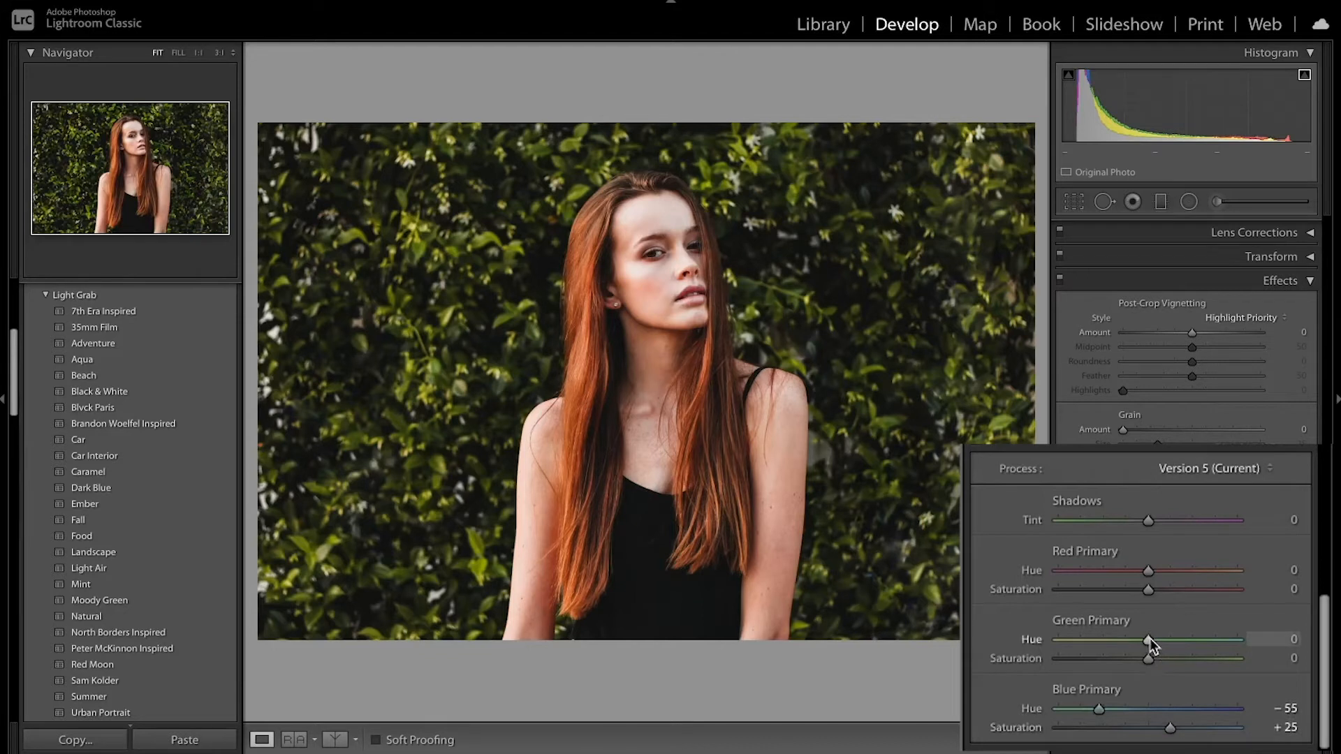
# Step: Set the calibration's Green Primary to Hue +23 and Saturation −26, and the Red Primary to Hue +38 and Saturation −10
pyautogui.moveTo(1150, 638); pyautogui.dragTo(1168, 639)
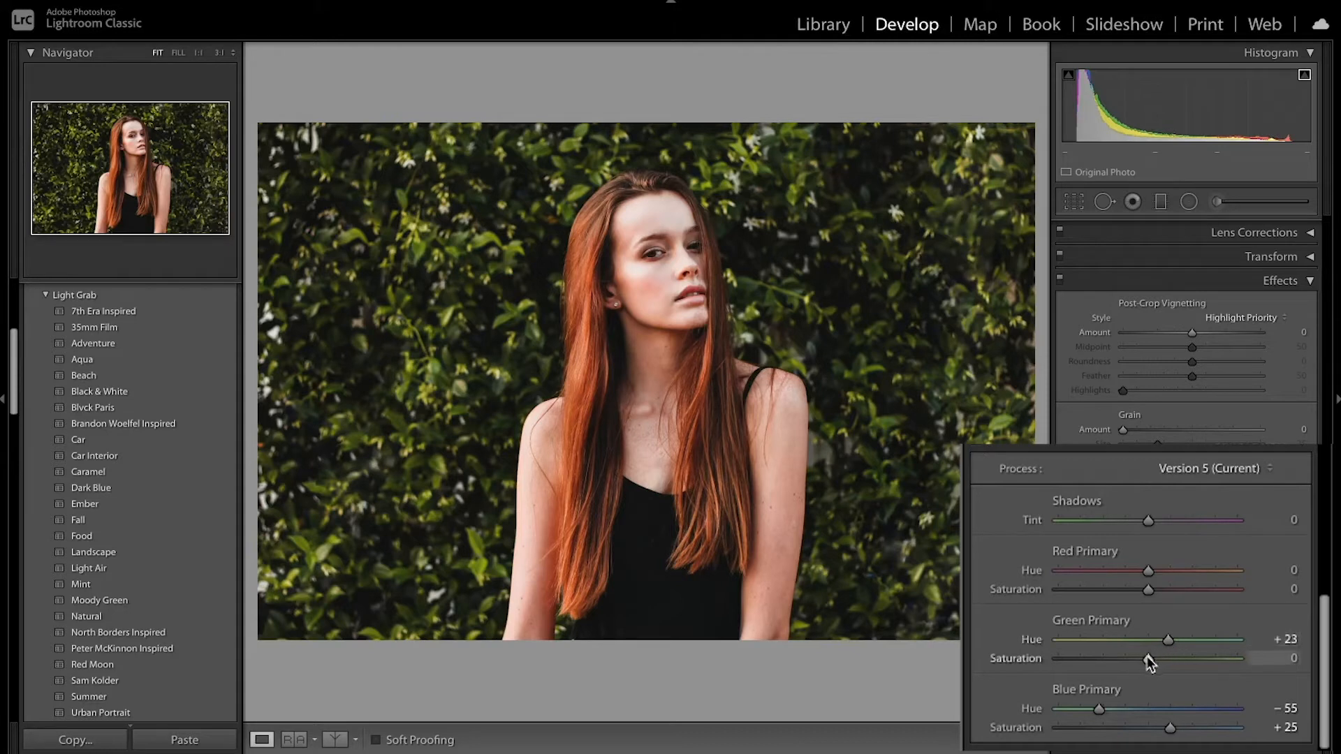
pyautogui.moveTo(1148, 660); pyautogui.dragTo(1130, 659)
pyautogui.moveTo(1127, 665); pyautogui.dragTo(1124, 666)
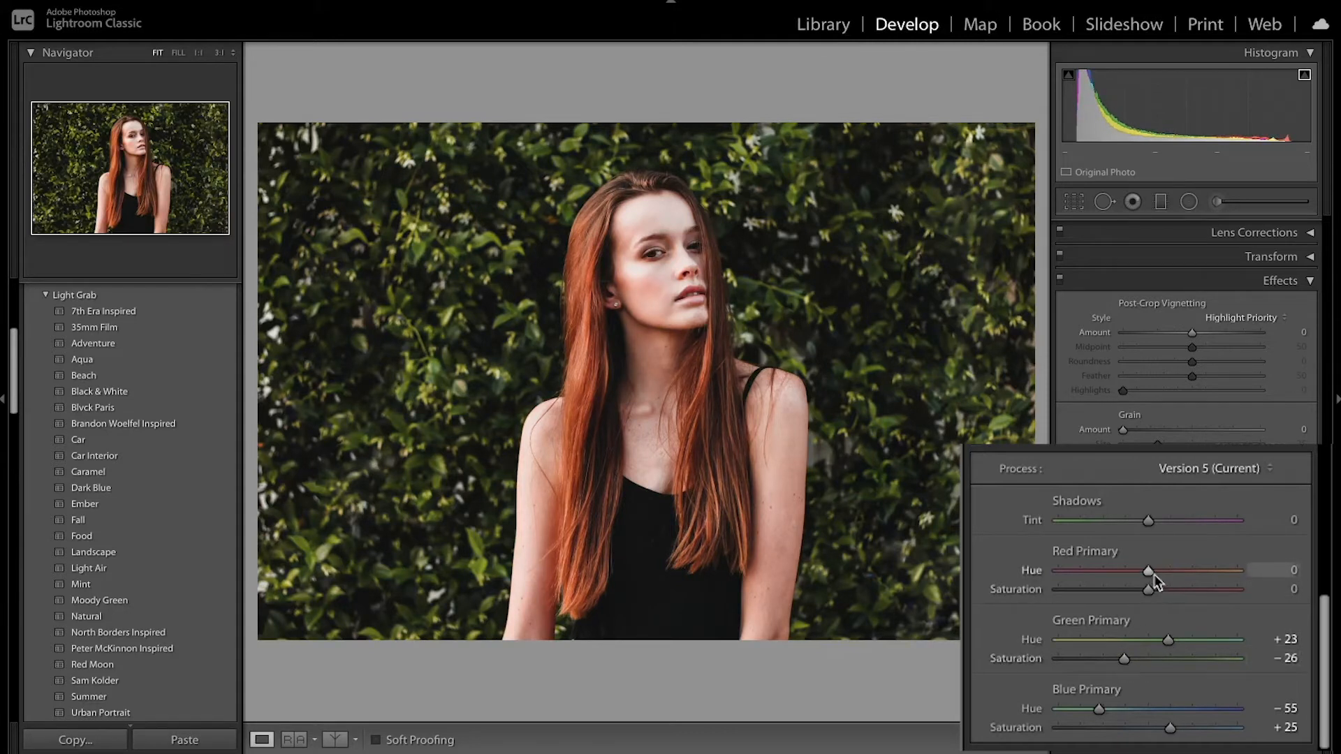
pyautogui.moveTo(1149, 571); pyautogui.dragTo(1186, 570)
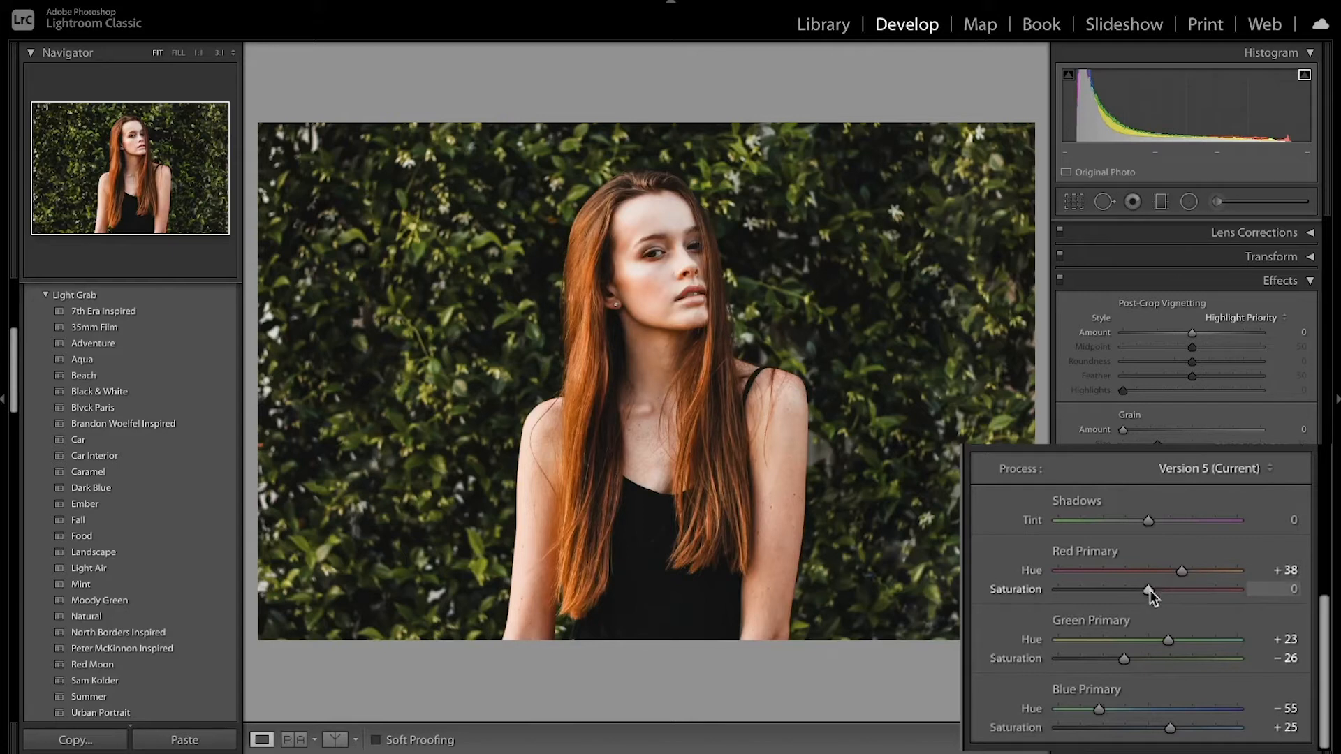
pyautogui.moveTo(1138, 589)
pyautogui.mouseDown()
pyautogui.moveTo(1126, 590)
pyautogui.moveTo(1139, 590)
pyautogui.mouseUp()
# Step: Set the calibration's Shadows Tint to −18 and compare the photo without and with the calibration
pyautogui.moveTo(1150, 520); pyautogui.dragTo(1128, 527)
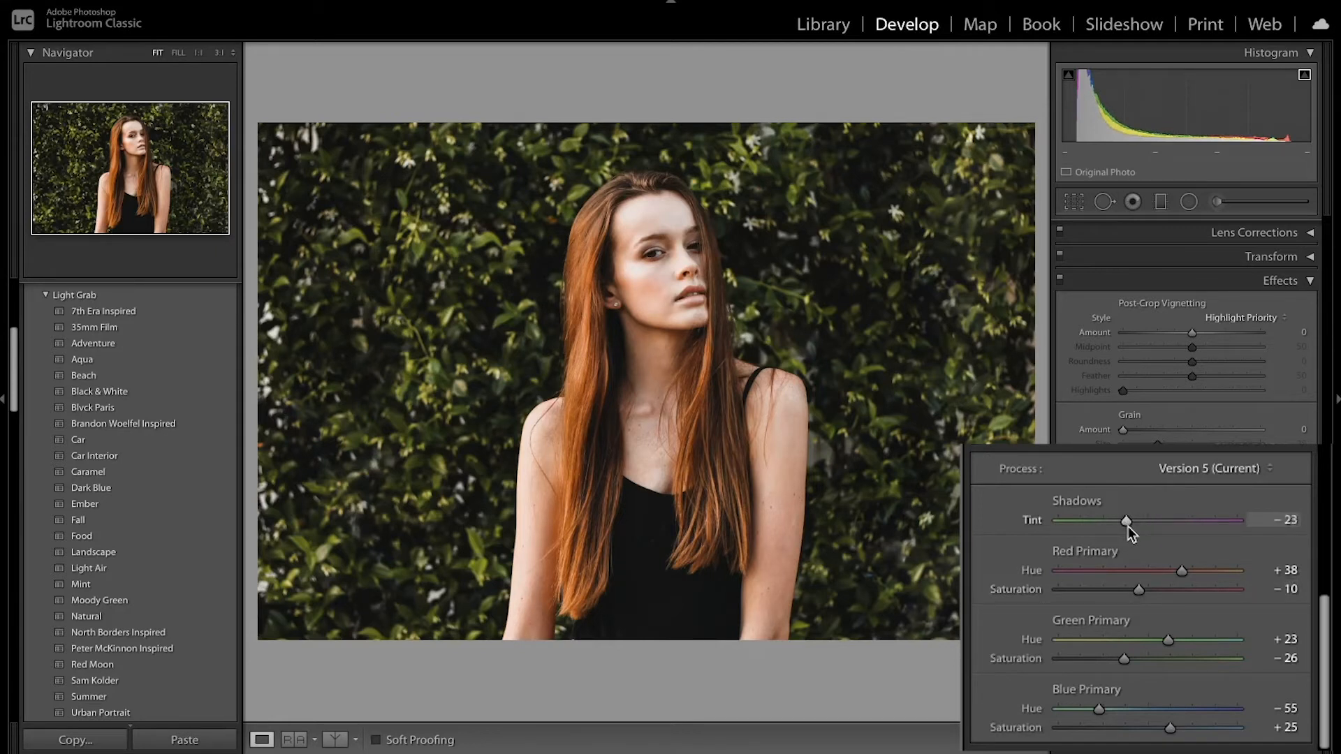
pyautogui.moveTo(1128, 526); pyautogui.dragTo(1133, 525)
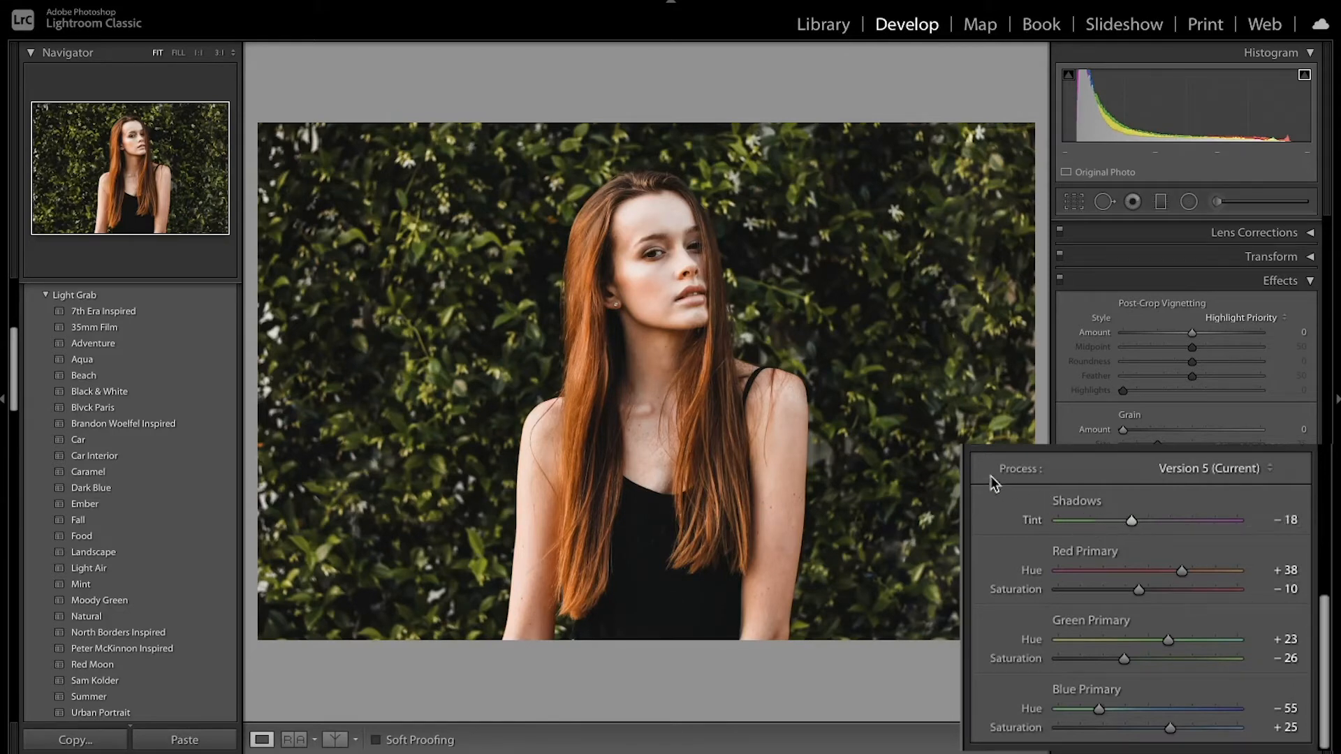
pyautogui.click(1060, 482)
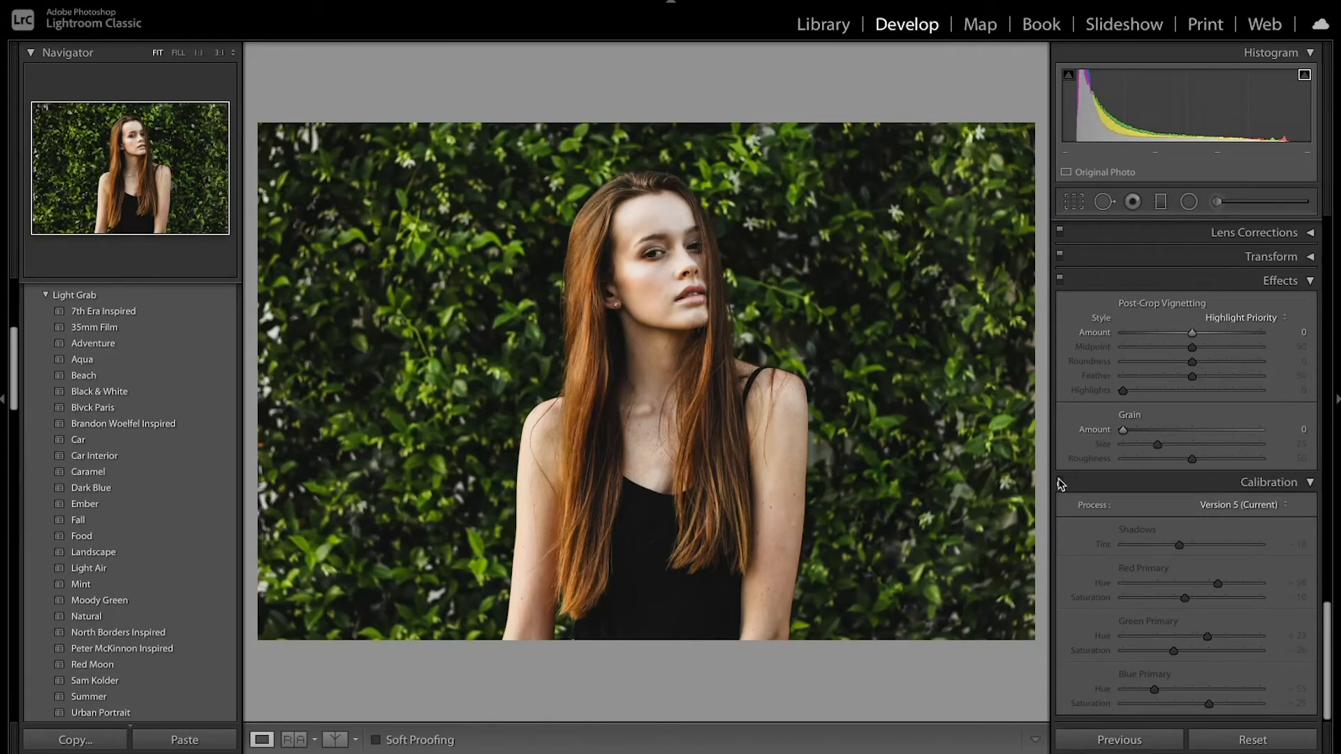
pyautogui.click(1061, 482)
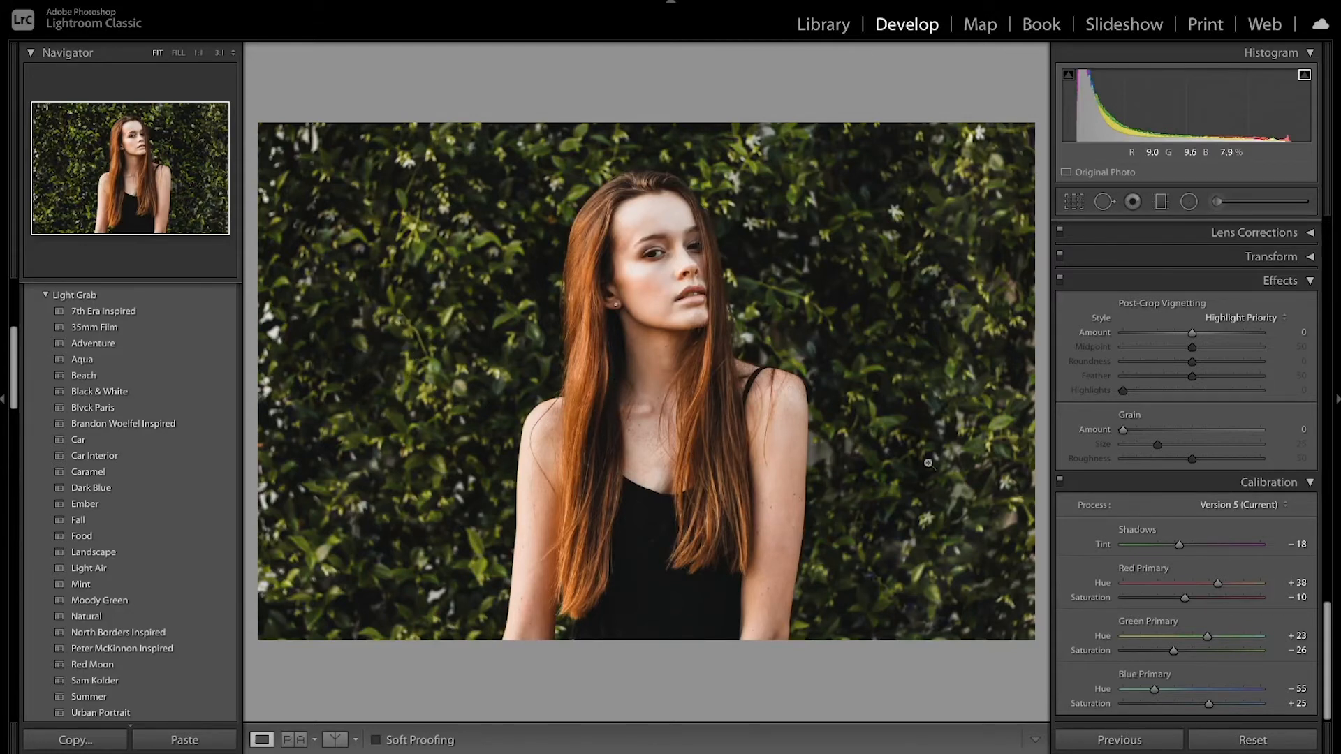
# Step: Set the HSL Hue of Red to −15 and of Orange to +16
pyautogui.scroll(6, 1181, 438)
pyautogui.scroll(8, 1180, 438)
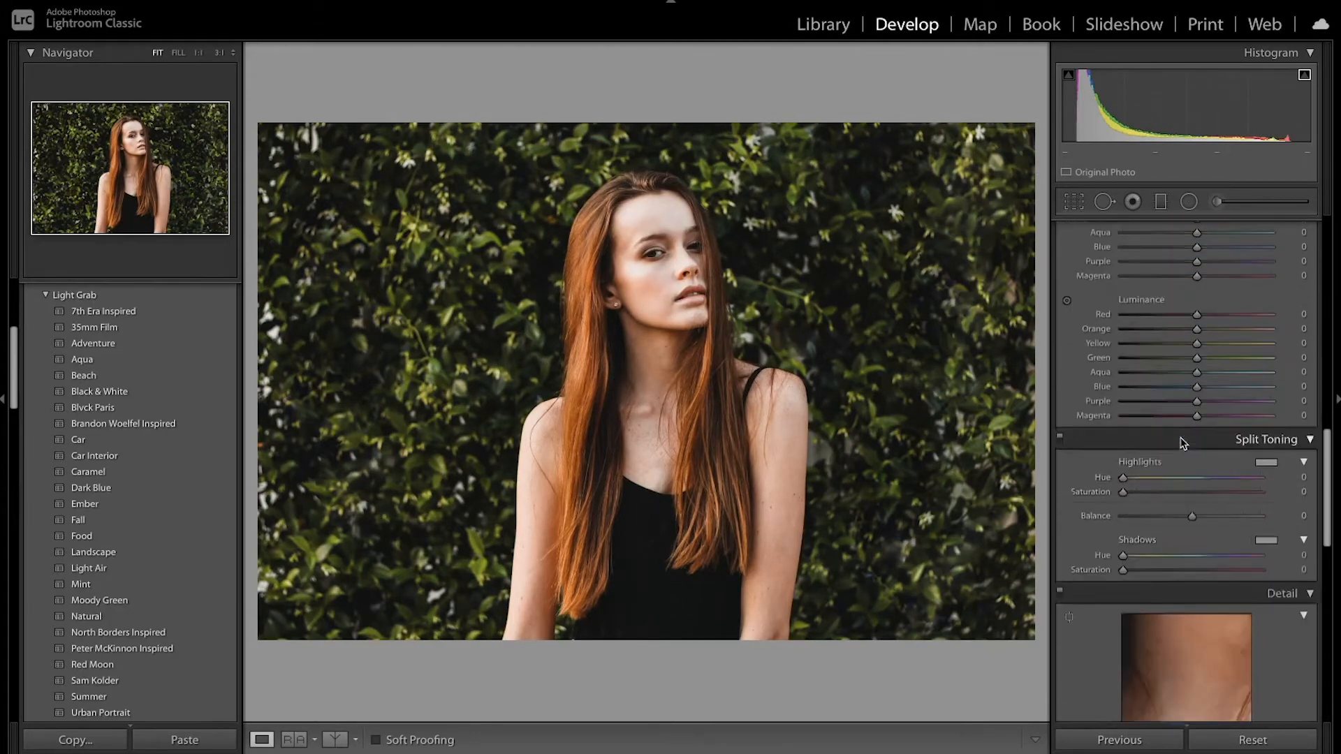
pyautogui.scroll(-1, 1180, 438)
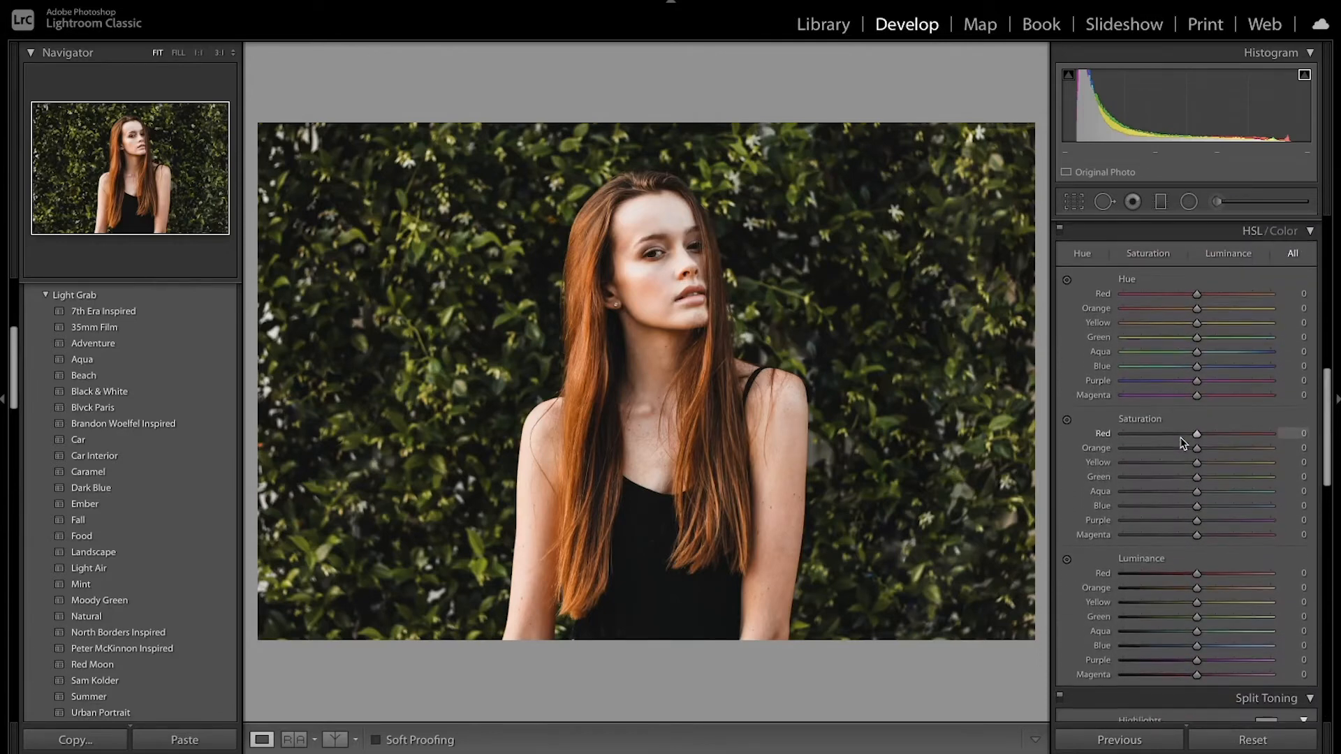
pyautogui.scroll(1, 1181, 438)
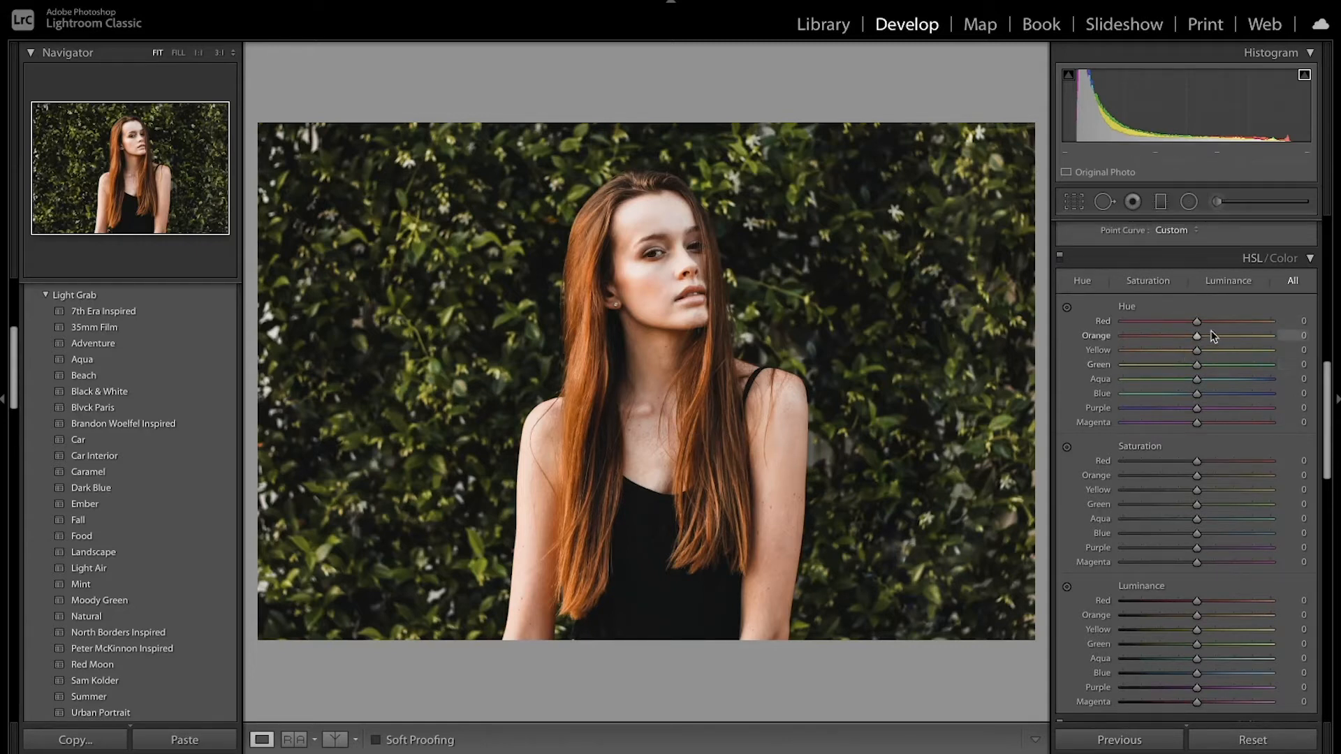
pyautogui.moveTo(1198, 326); pyautogui.dragTo(1186, 325)
pyautogui.moveTo(1198, 339); pyautogui.dragTo(1211, 340)
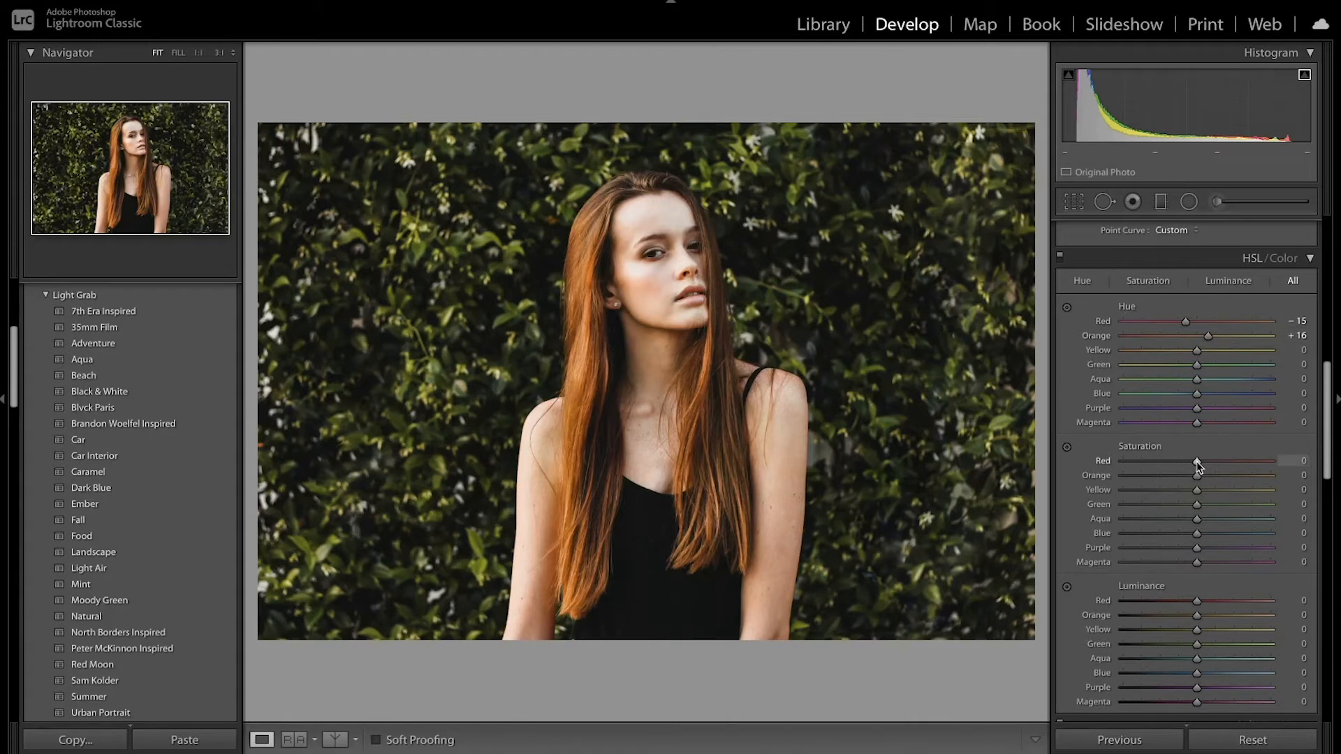
# Step: Set the HSL Saturation of Red to −20 and of Orange to −56
pyautogui.moveTo(1198, 463); pyautogui.dragTo(1169, 481)
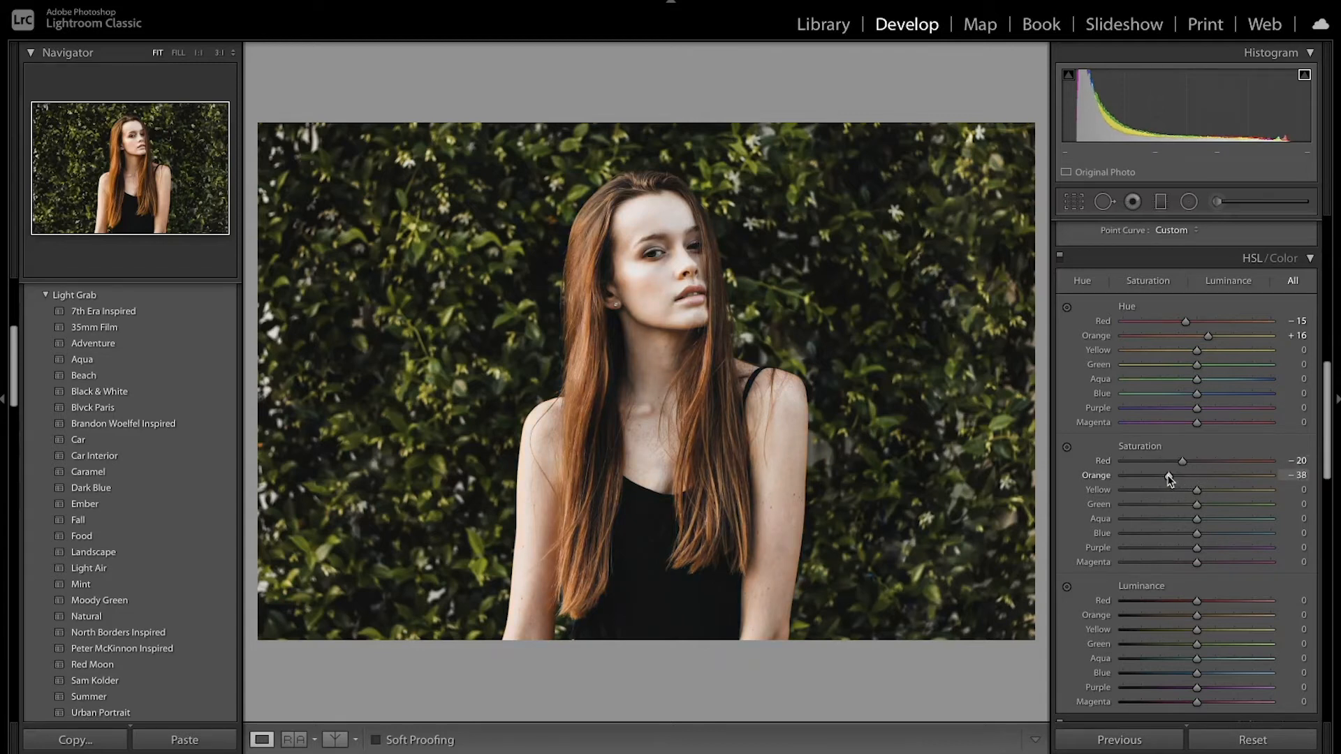
pyautogui.moveTo(1170, 480); pyautogui.dragTo(1156, 482)
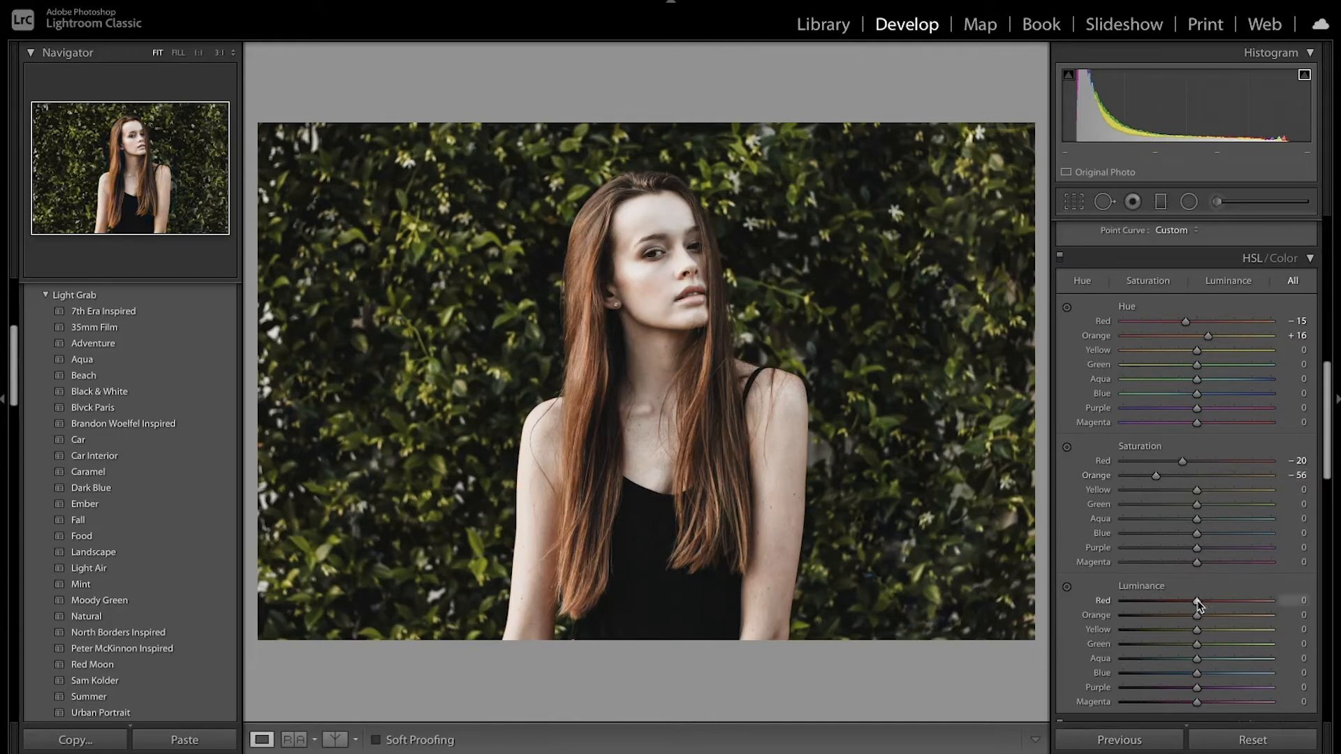
# Step: Set the HSL Luminance of Red to −52 and of Orange to −11, and compare the photo without and with the HSL adjustments
pyautogui.moveTo(1198, 603)
pyautogui.mouseDown()
pyautogui.moveTo(1153, 606)
pyautogui.moveTo(1188, 621)
pyautogui.mouseUp()
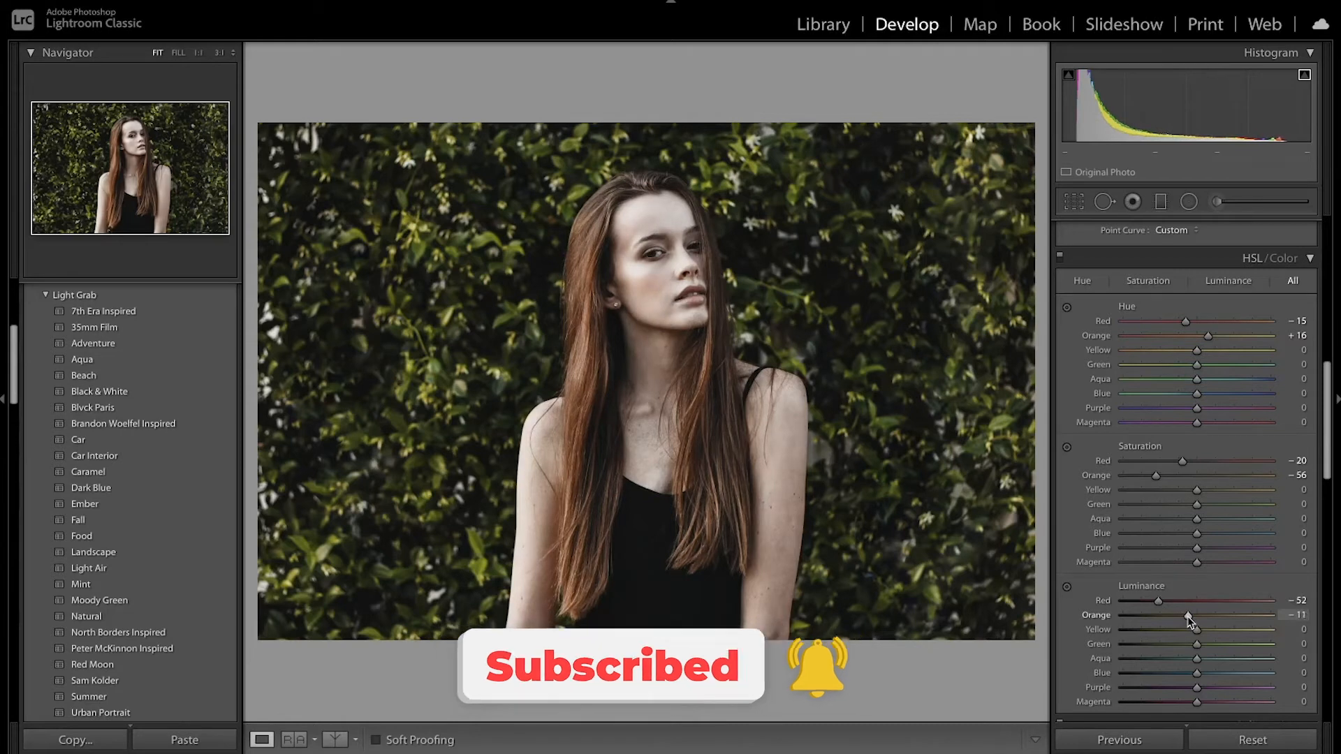
pyautogui.click(1060, 257)
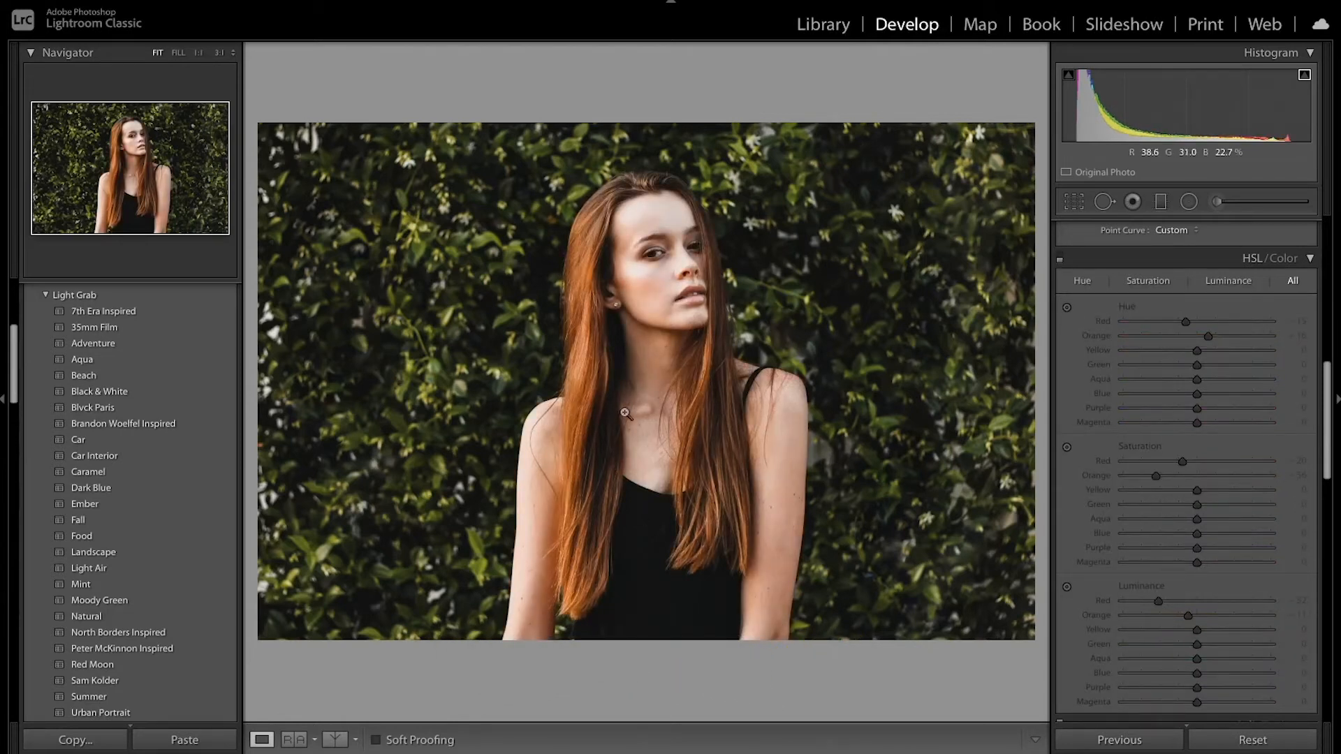
pyautogui.click(1059, 257)
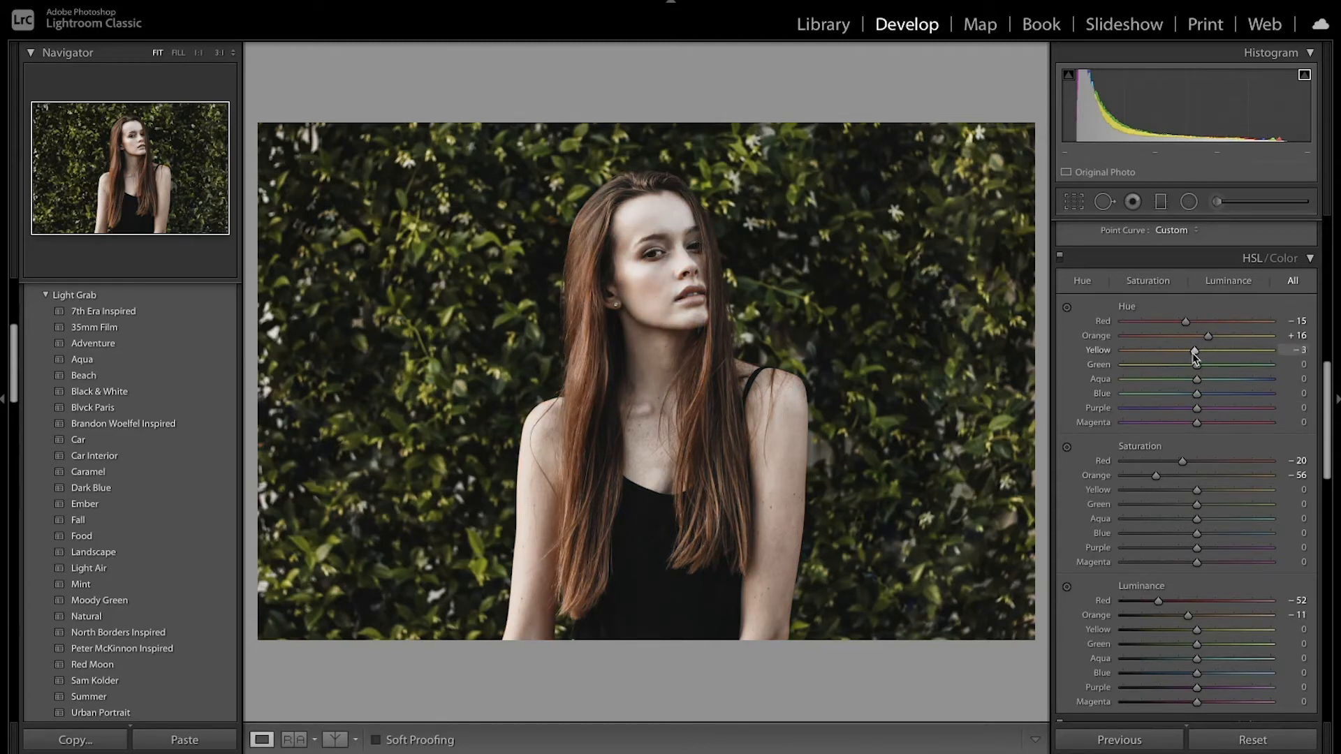
# Step: Set HSL Yellow to Hue −100, Saturation −23 and Luminance +20, and Green to Hue −100, Saturation +20 and Luminance +24
pyautogui.moveTo(1198, 355); pyautogui.dragTo(1116, 374)
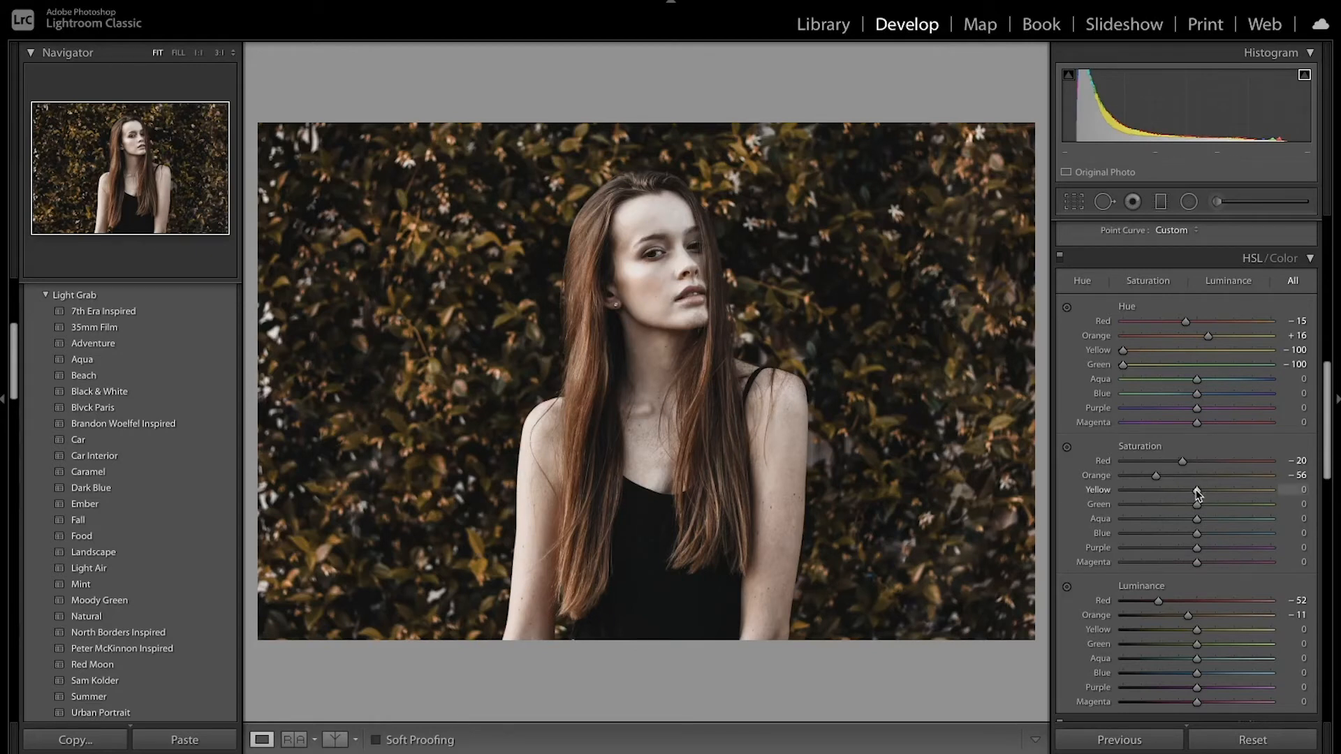
pyautogui.moveTo(1197, 489); pyautogui.dragTo(1182, 494)
pyautogui.moveTo(1198, 504); pyautogui.dragTo(1210, 504)
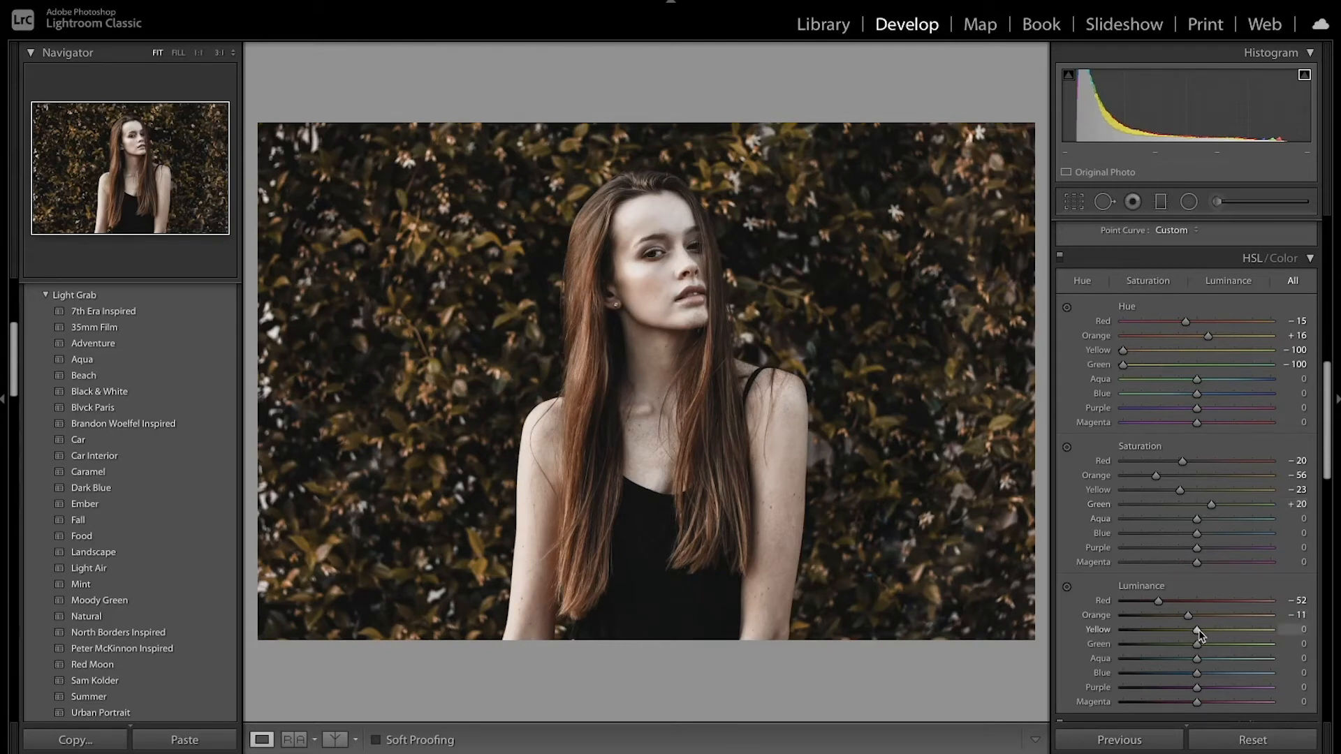
pyautogui.moveTo(1195, 631); pyautogui.dragTo(1218, 649)
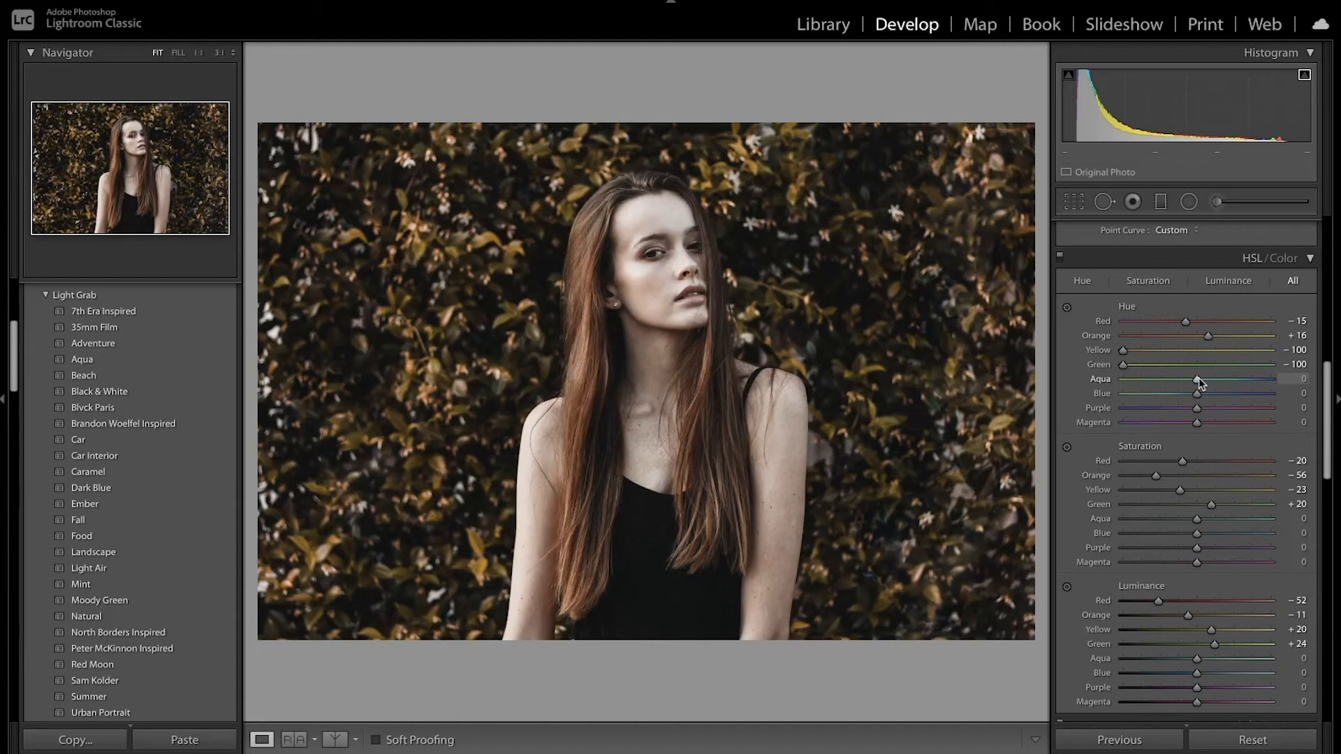
# Step: Set the HSL Hue of Aqua to −60, Blue to +33, Purple to −83 and Magenta to +74
pyautogui.moveTo(1197, 382); pyautogui.dragTo(1156, 394)
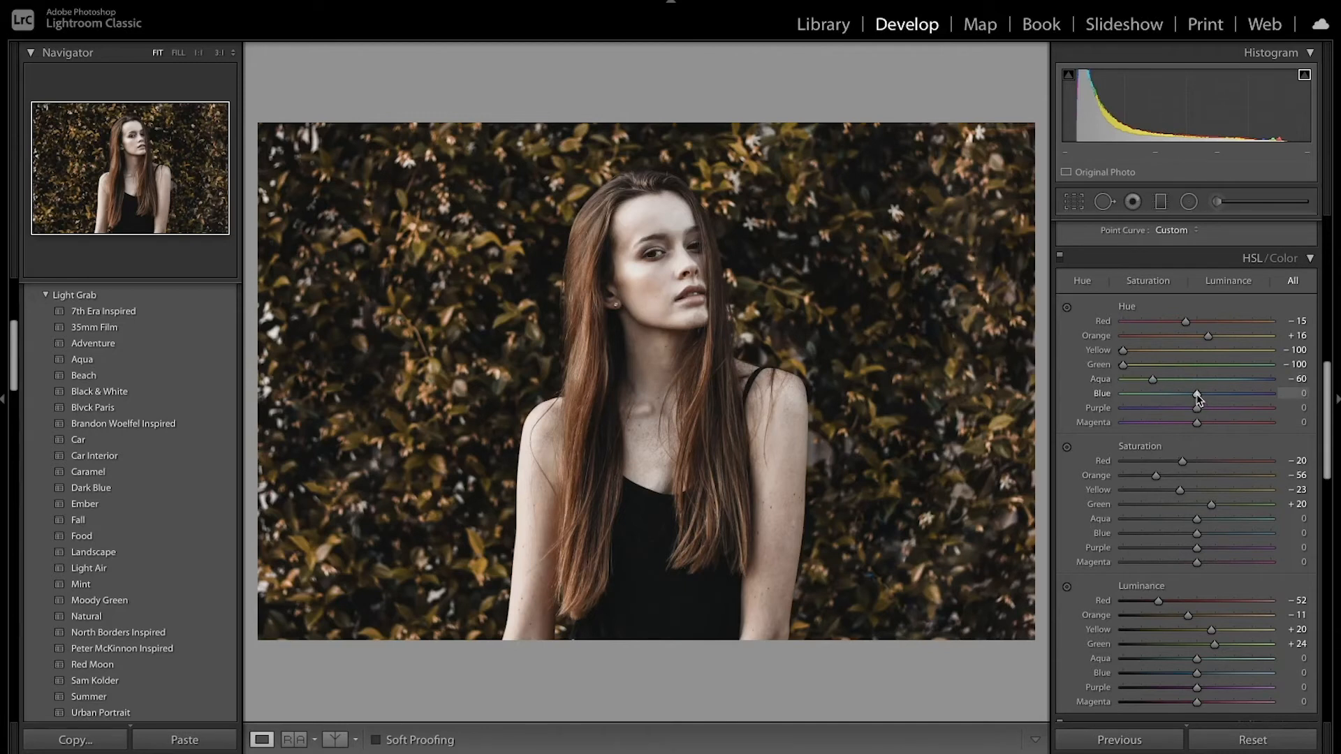
pyautogui.moveTo(1197, 395); pyautogui.dragTo(1135, 417)
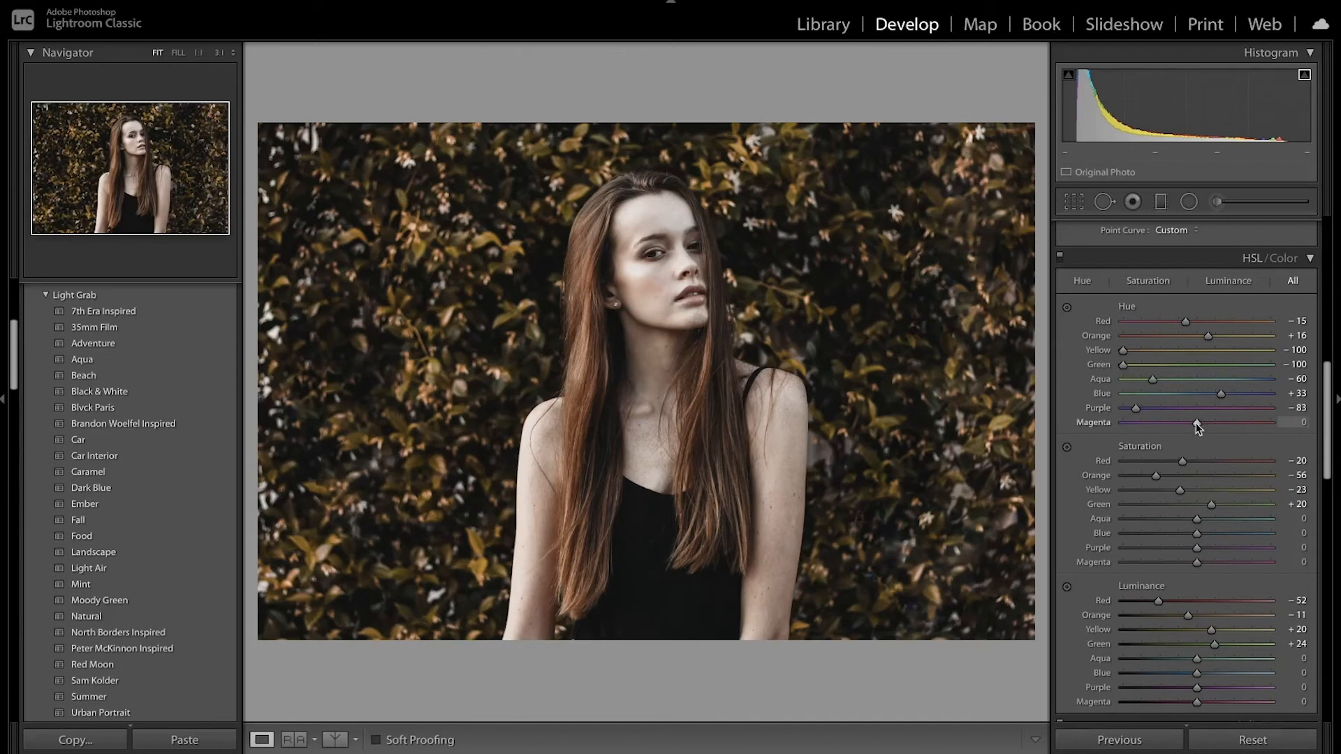
pyautogui.moveTo(1197, 424); pyautogui.dragTo(1253, 425)
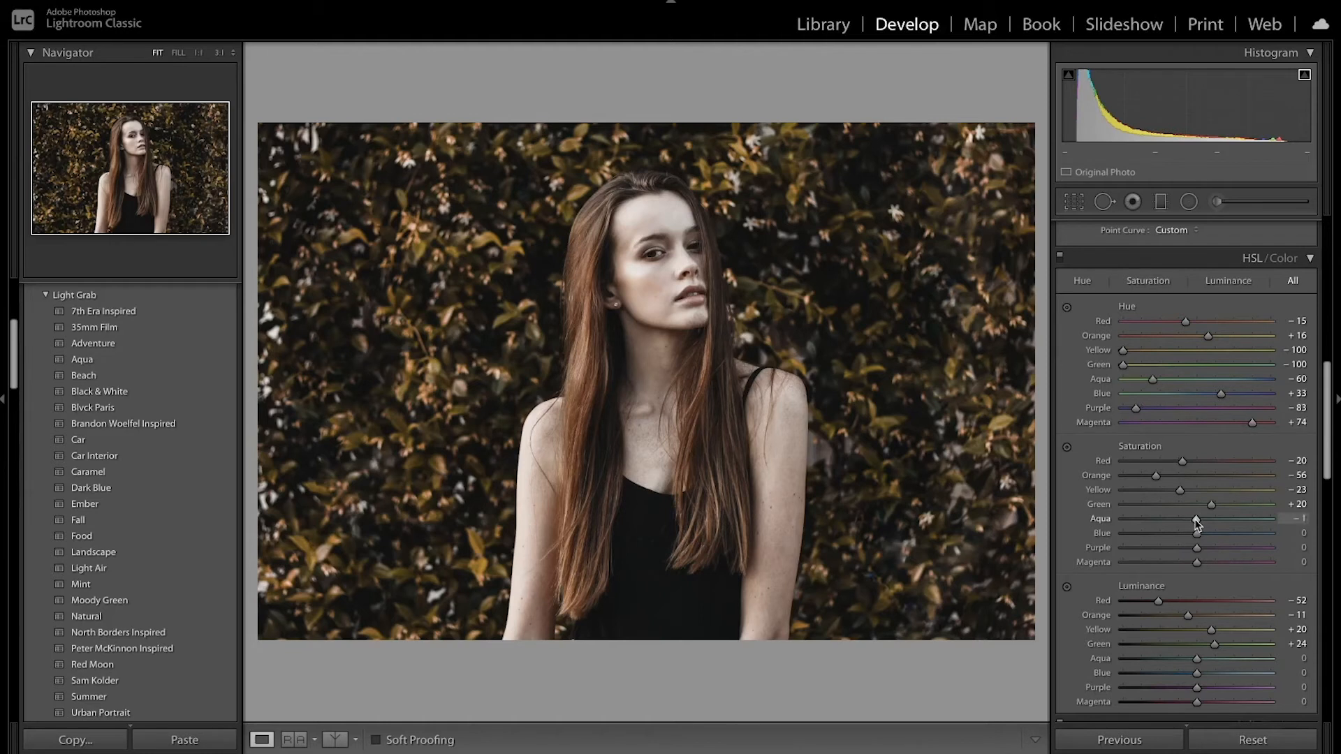
# Step: Set the HSL Saturation of Aqua to −15, Blue to −50, Purple to −59 and Magenta to −18
pyautogui.moveTo(1196, 521); pyautogui.dragTo(1185, 522)
pyautogui.moveTo(1197, 535); pyautogui.dragTo(1184, 563)
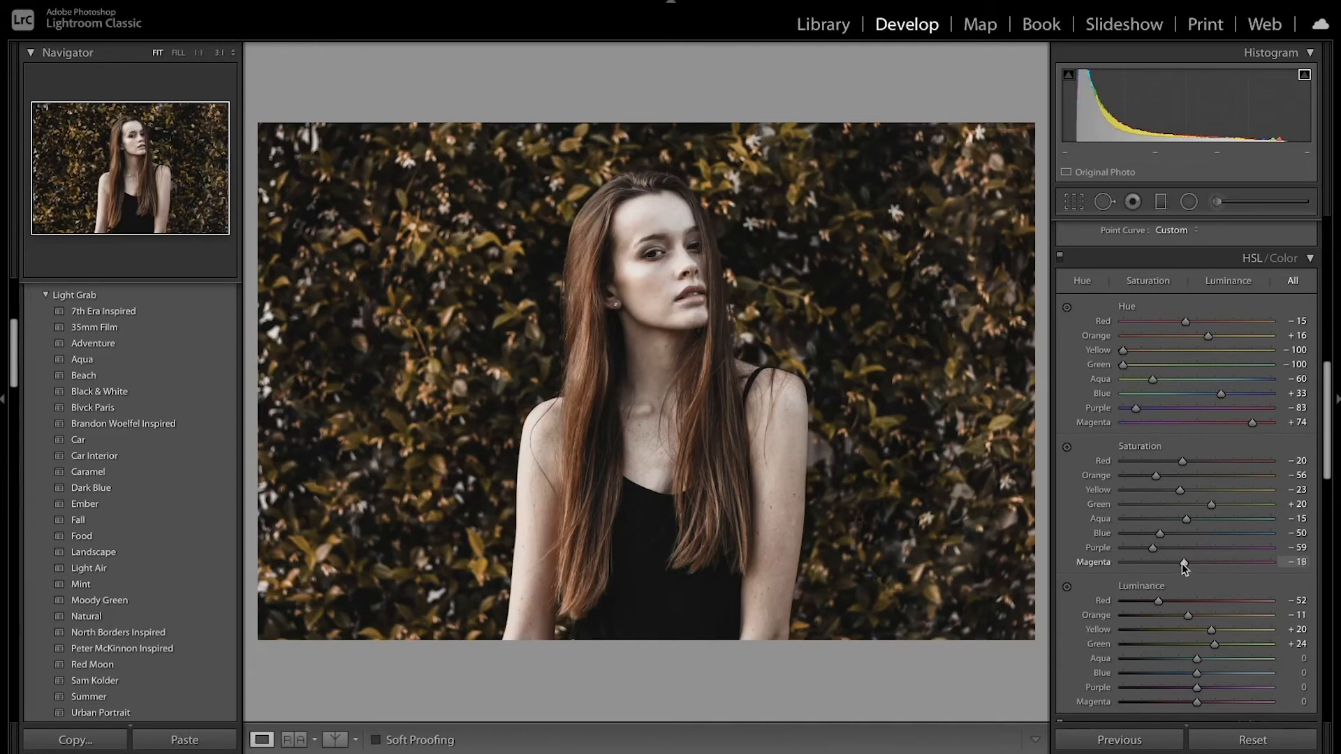
# Step: Set the HSL Luminance of Aqua to −54, Blue to −28, Purple to +25 and Magenta to +48, and compare without and with HSL
pyautogui.scroll(-1, 1184, 567)
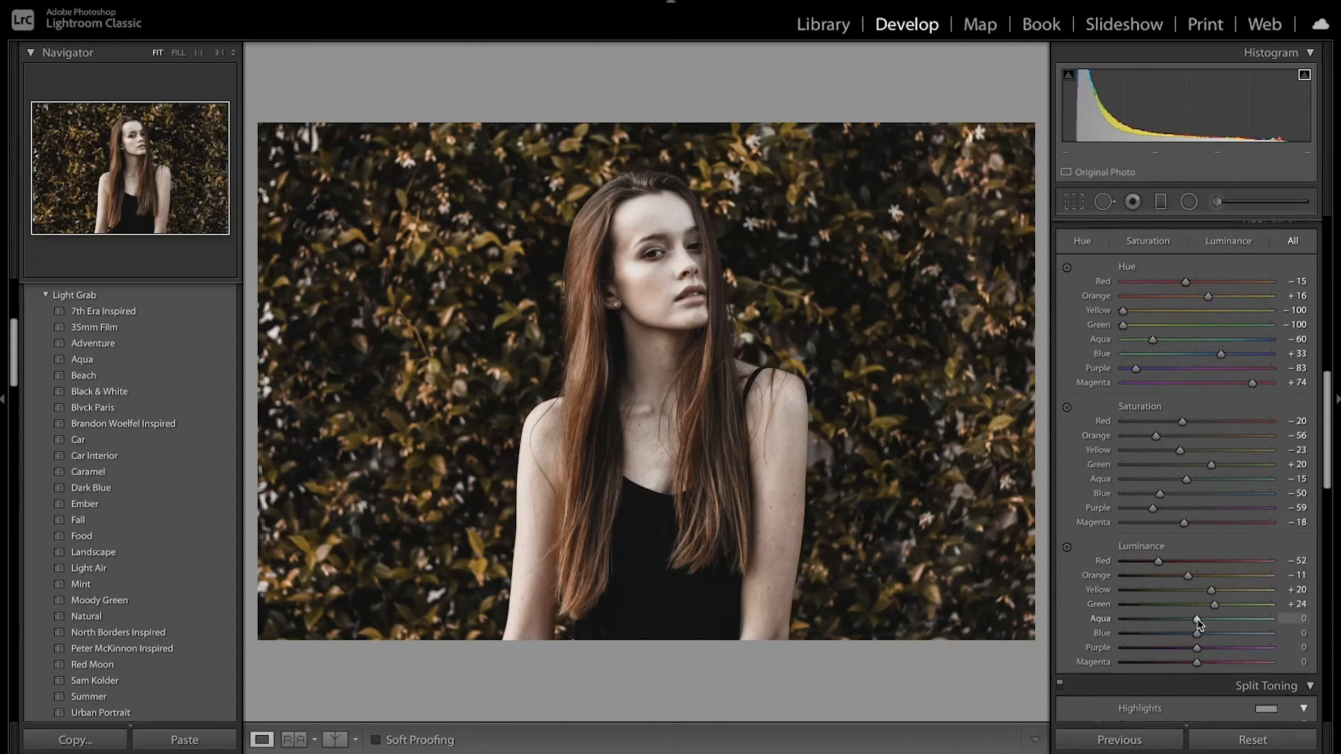
pyautogui.moveTo(1198, 624); pyautogui.dragTo(1176, 639)
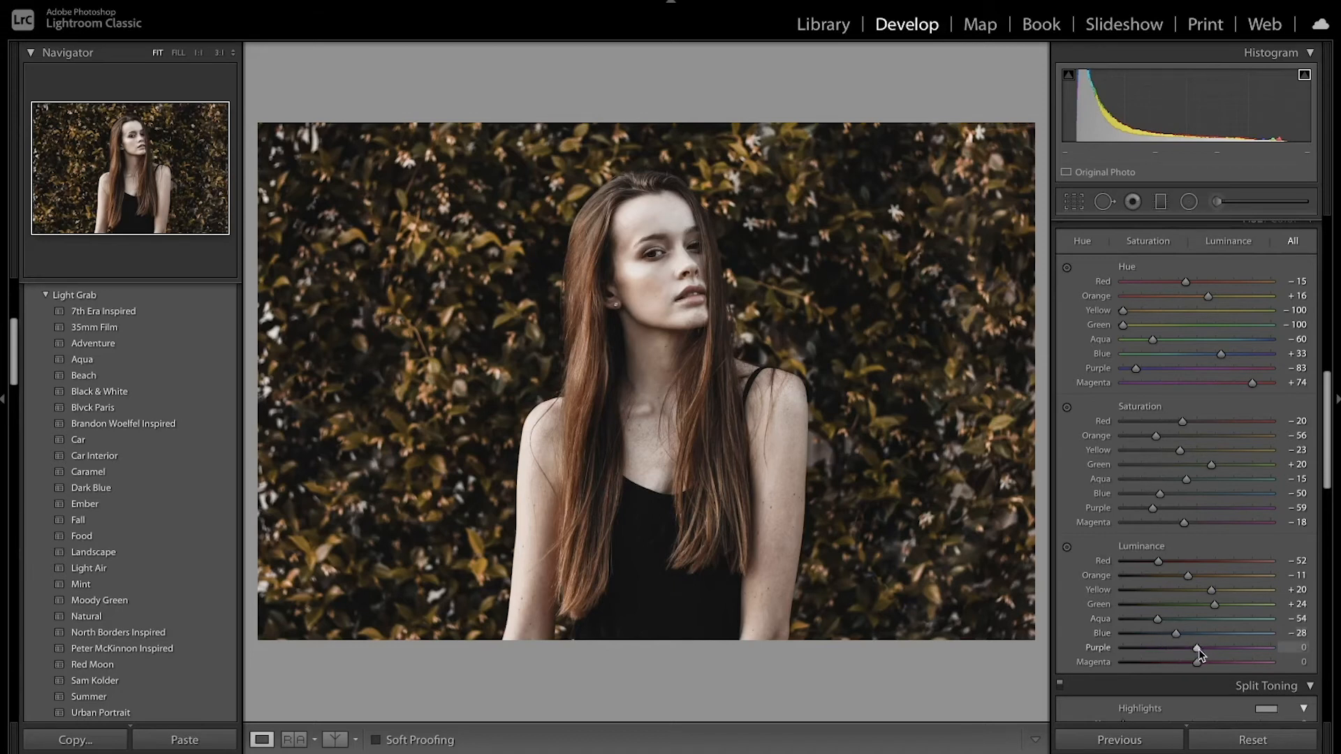
pyautogui.moveTo(1199, 651); pyautogui.dragTo(1232, 665)
pyautogui.scroll(1, 1227, 564)
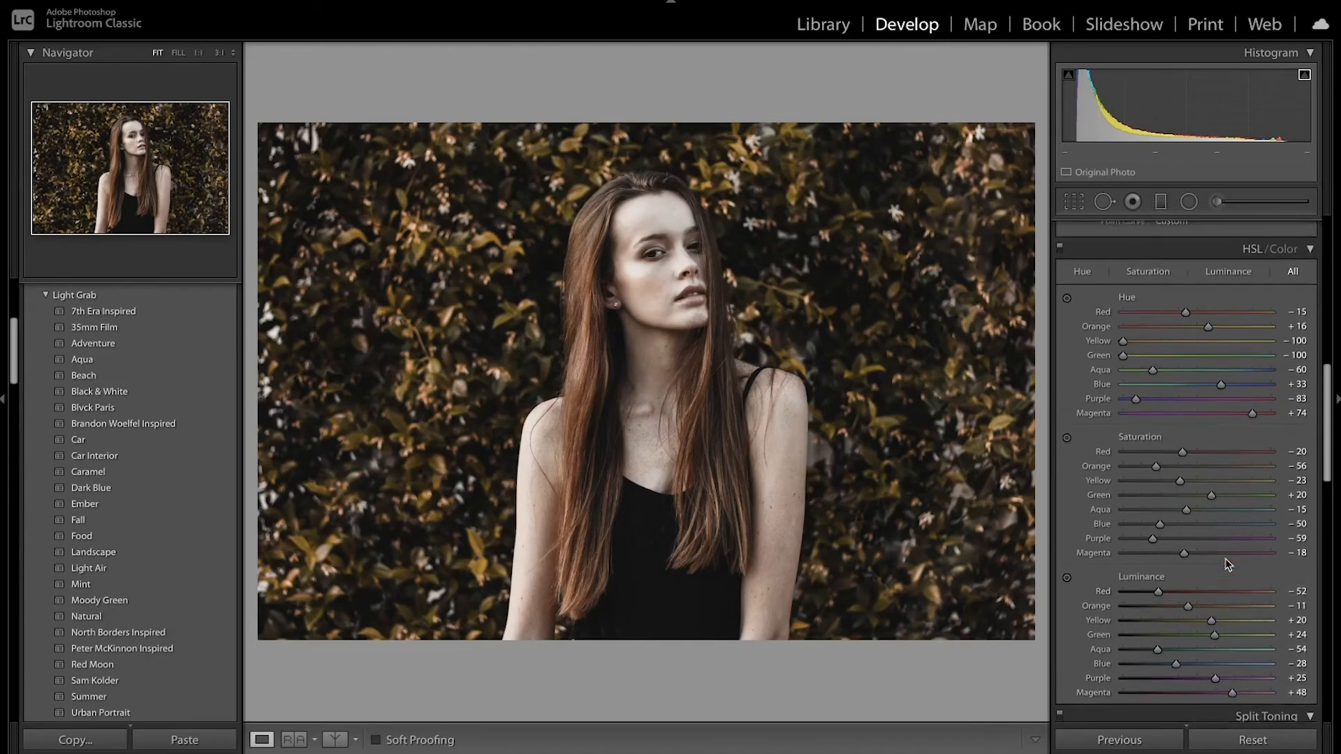
pyautogui.click(1060, 257)
pyautogui.click(1061, 257)
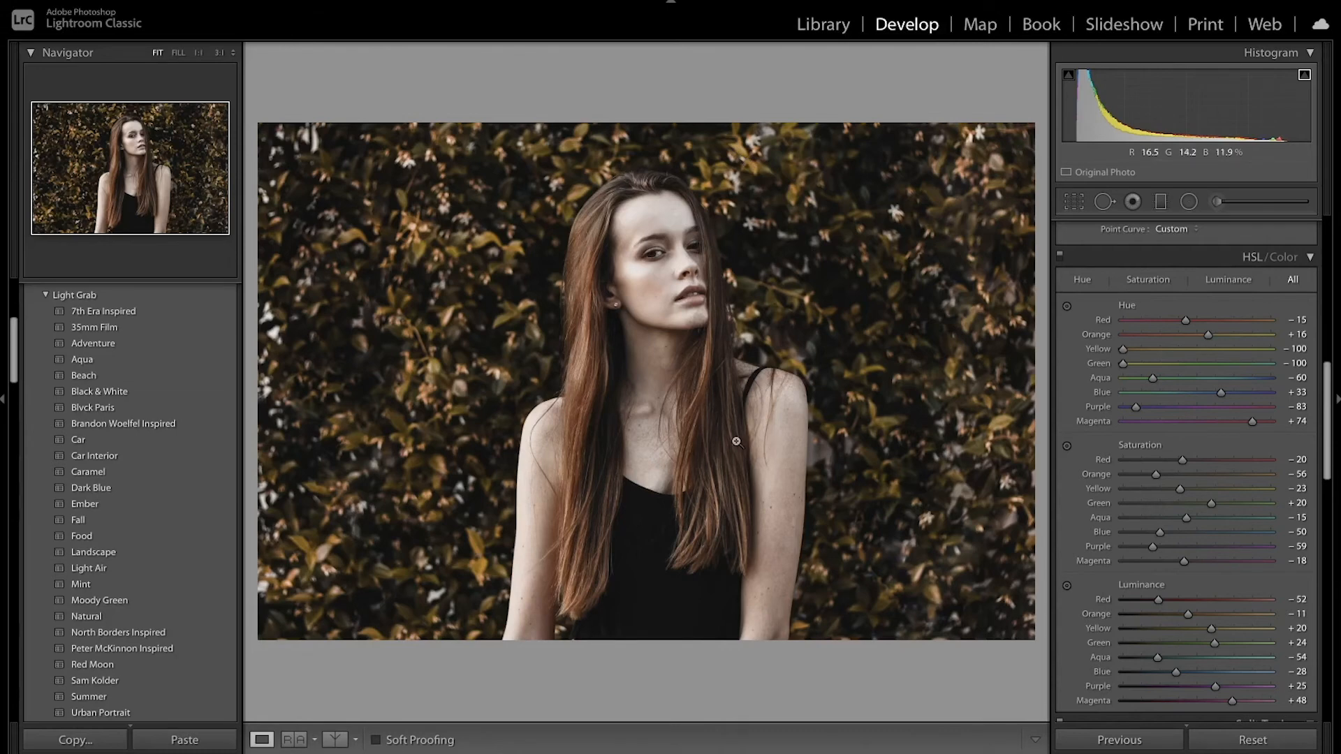
# Step: Set the Split Toning Highlights to Hue 31 and Saturation 17
pyautogui.scroll(-5, 1087, 469)
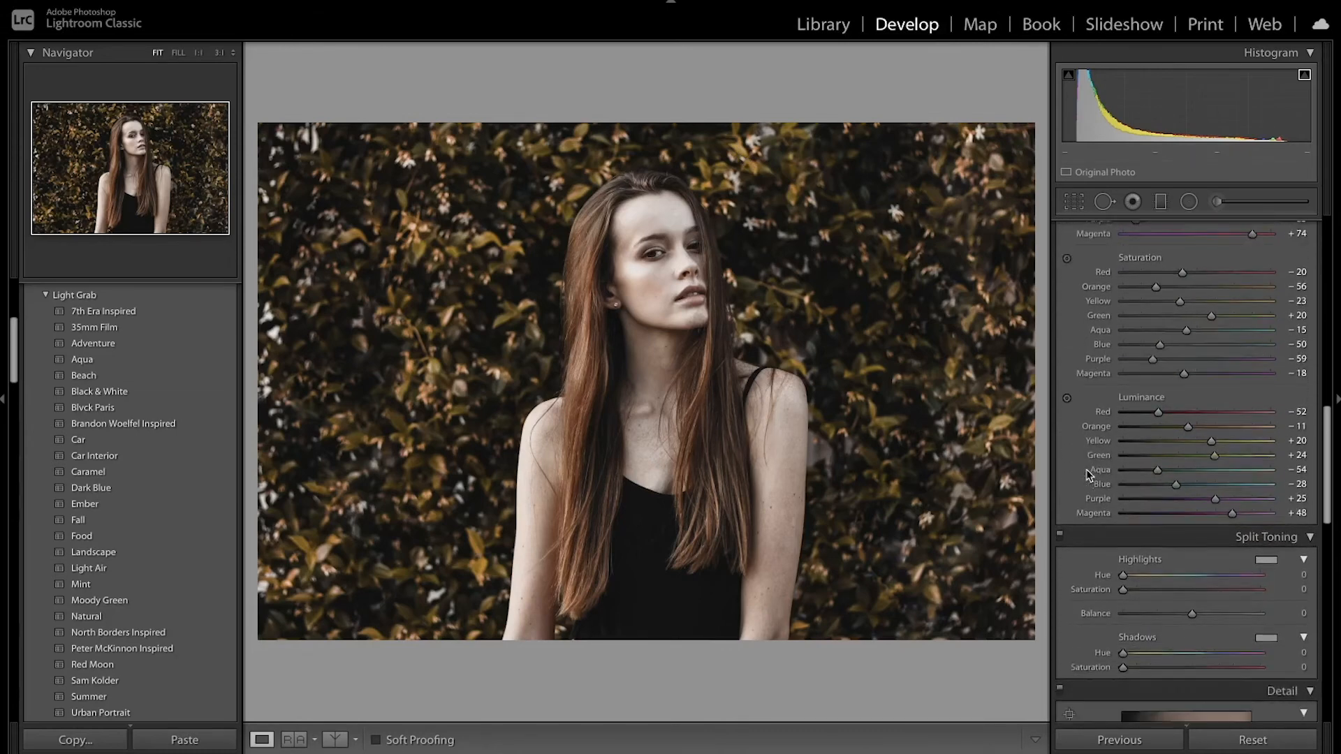
pyautogui.scroll(-4, 1087, 473)
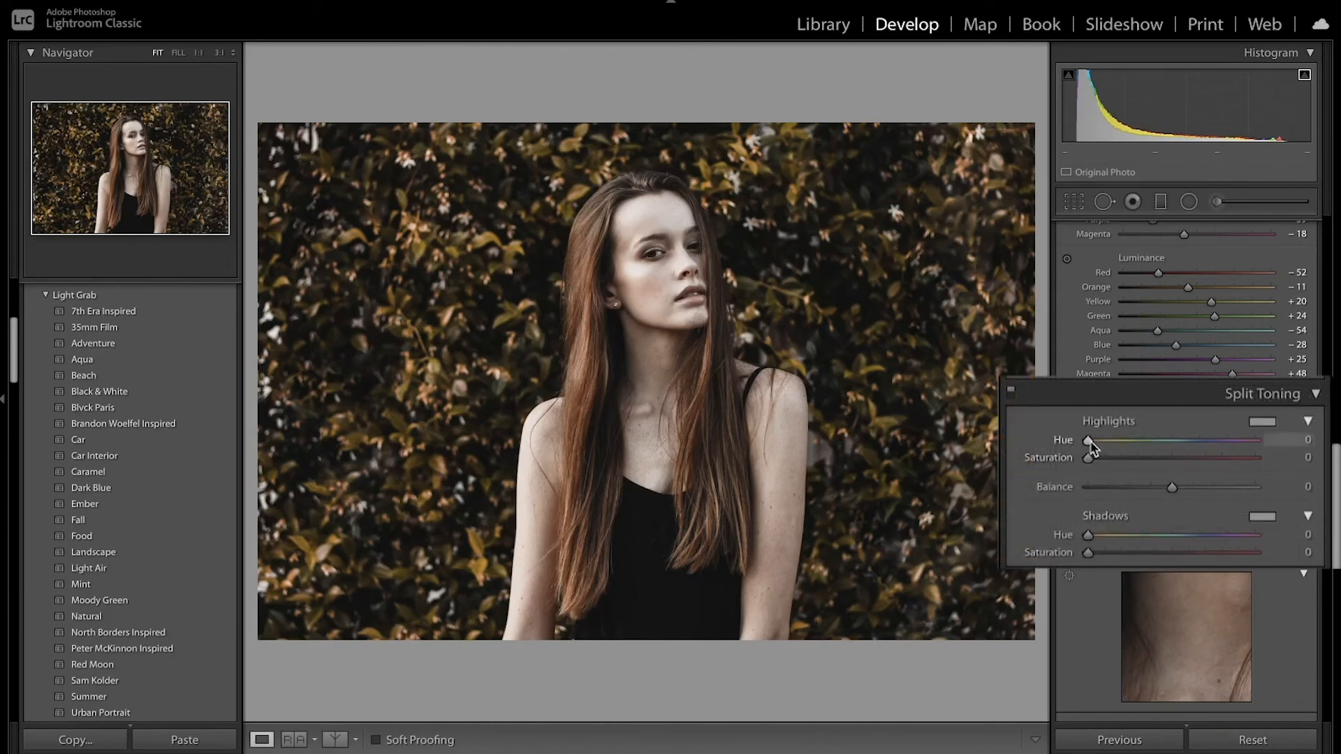
pyautogui.press('alt')
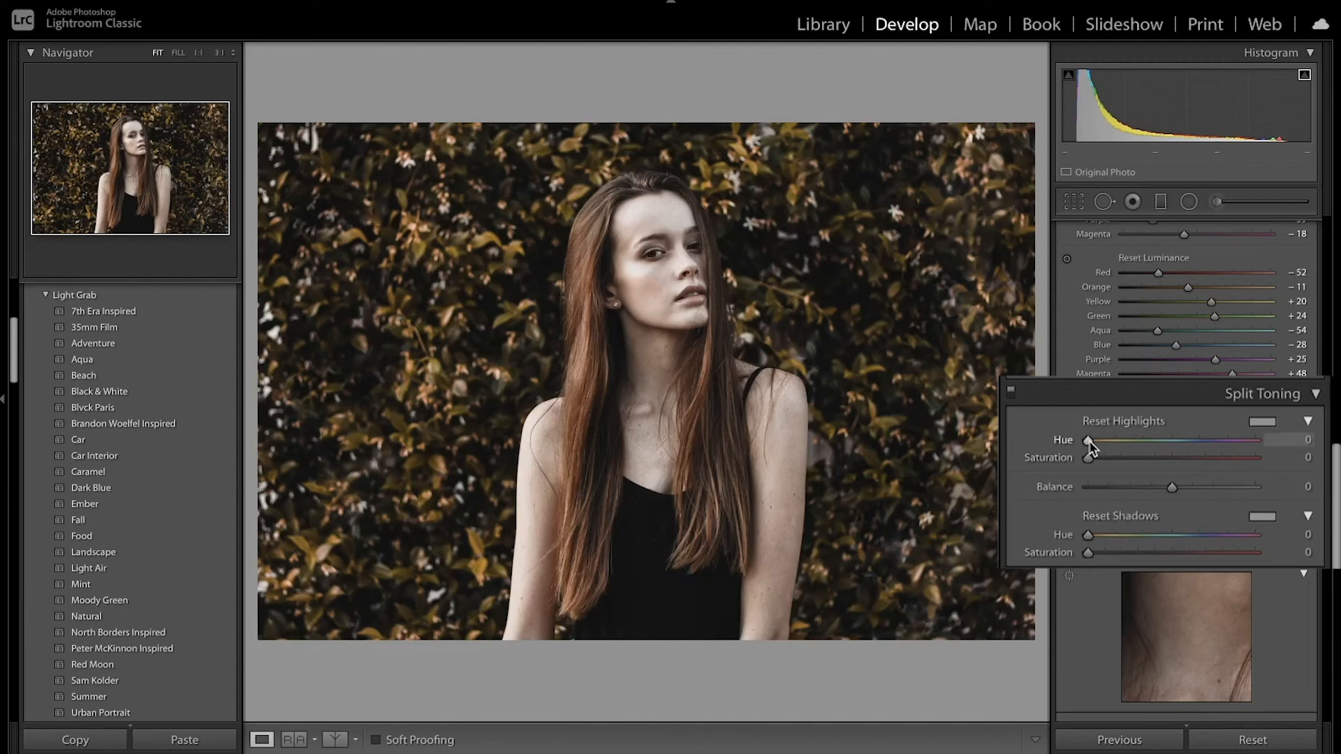
pyautogui.moveTo(1089, 442); pyautogui.dragTo(1113, 458)
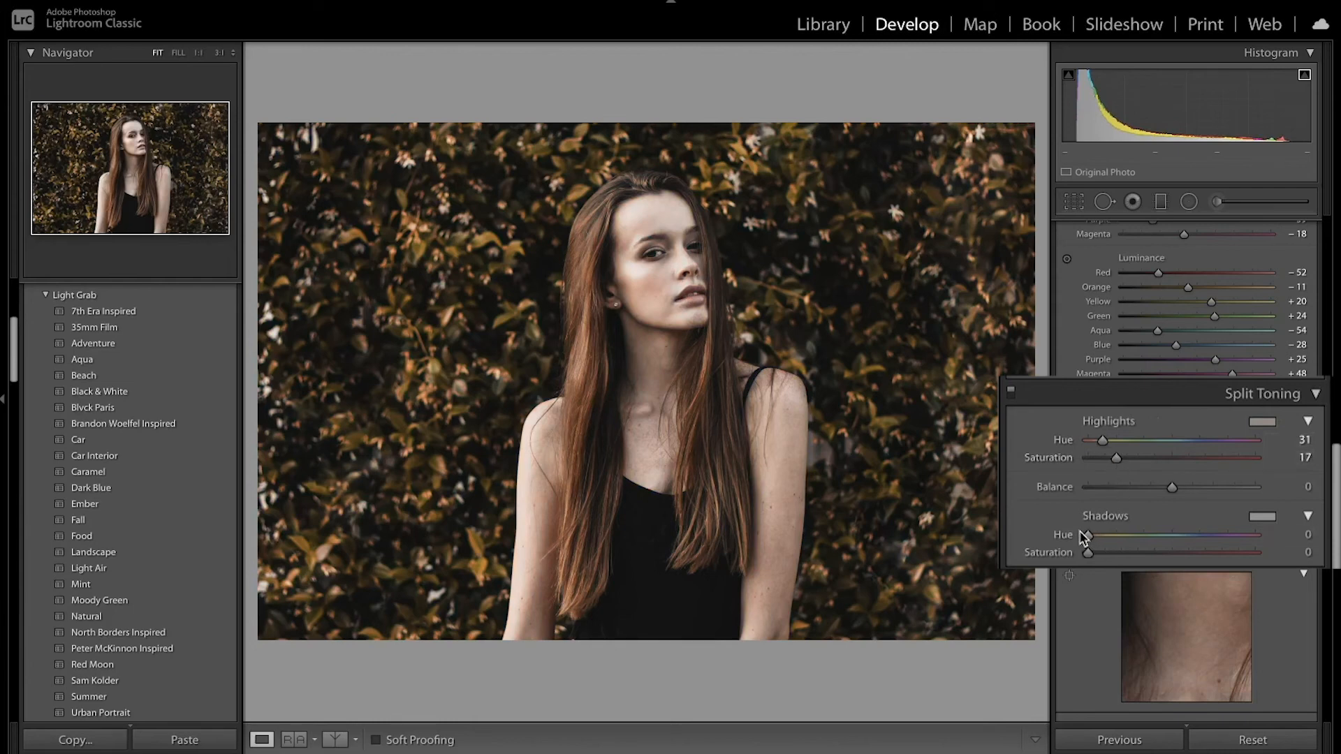
# Step: Set the Split Toning Shadows to Hue 197 and Saturation 12, and compare the photo without and with split toning
pyautogui.press('alt')
pyautogui.moveTo(1094, 534); pyautogui.dragTo(1182, 539)
pyautogui.moveTo(1091, 553); pyautogui.dragTo(1110, 556)
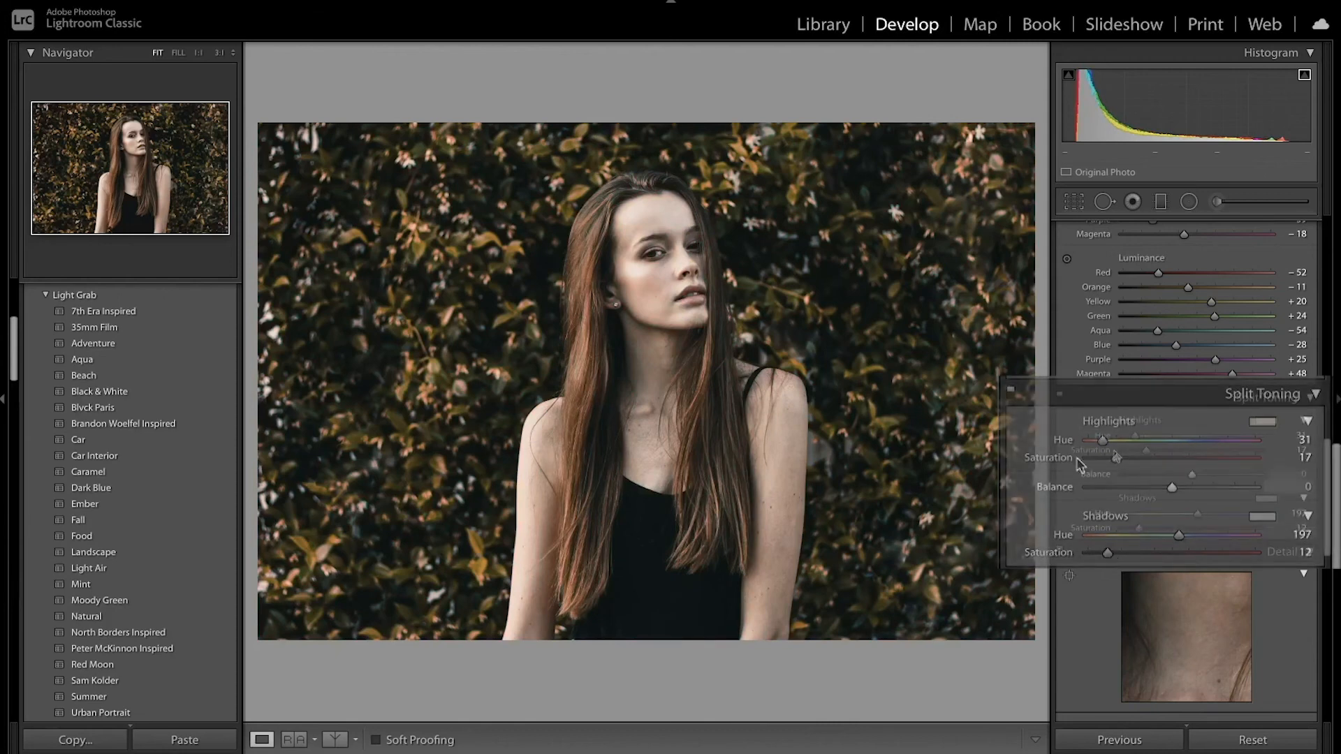
pyautogui.click(1061, 396)
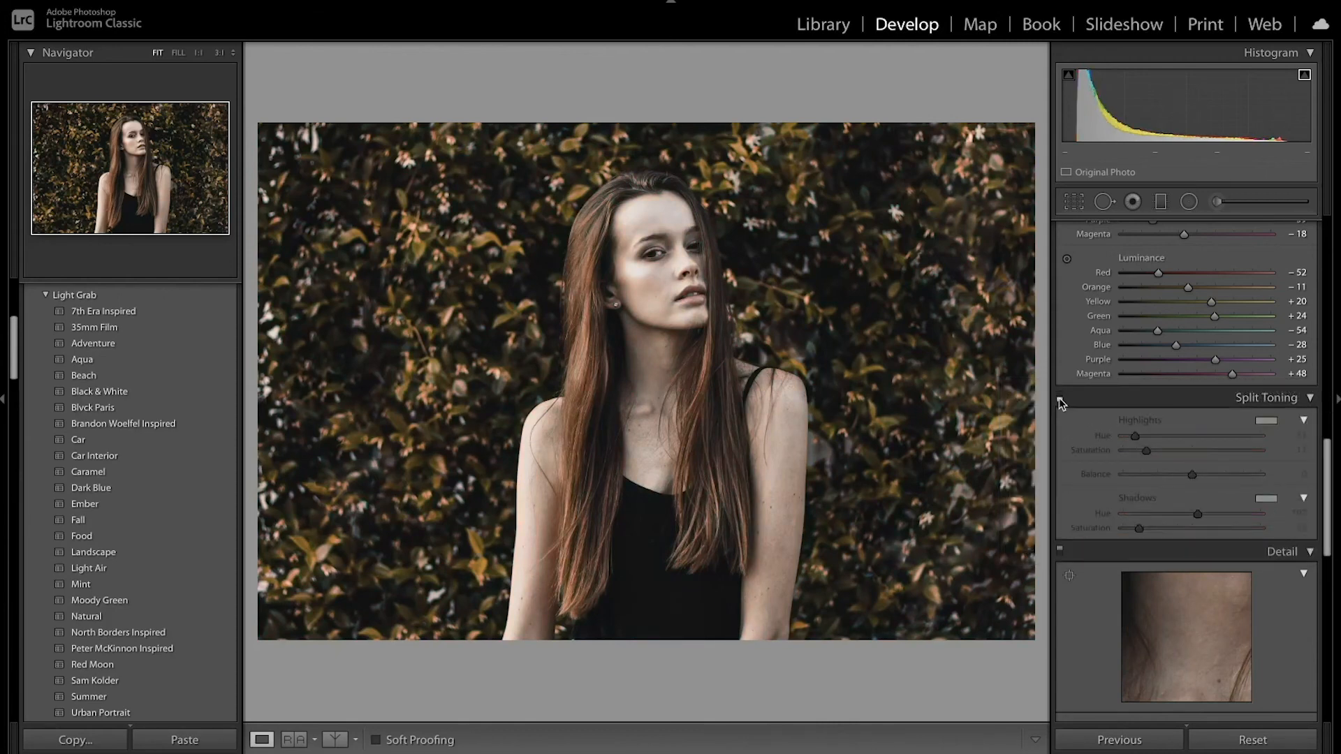
pyautogui.click(1060, 396)
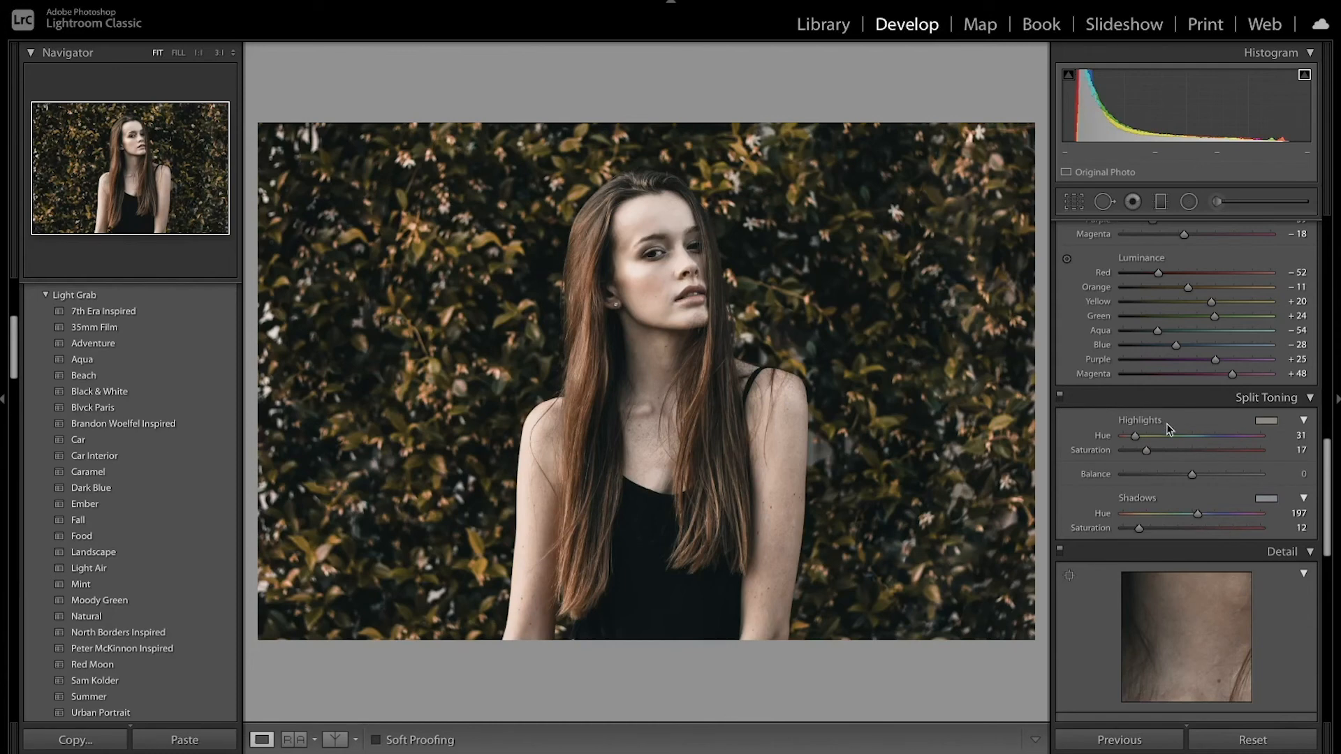
# Step: Sharpen the portrait with an Amount of 40 and a Masking of 75
pyautogui.scroll(-4, 1168, 424)
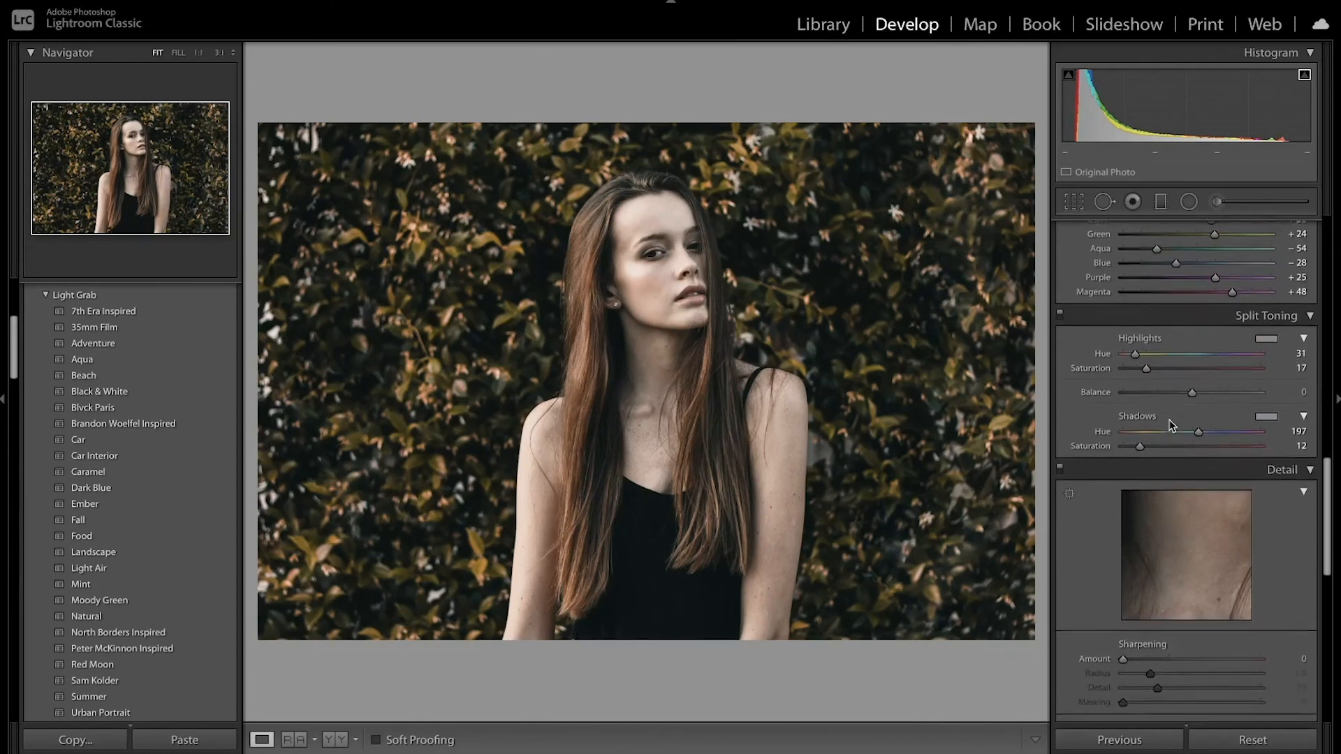
pyautogui.scroll(-4, 1171, 424)
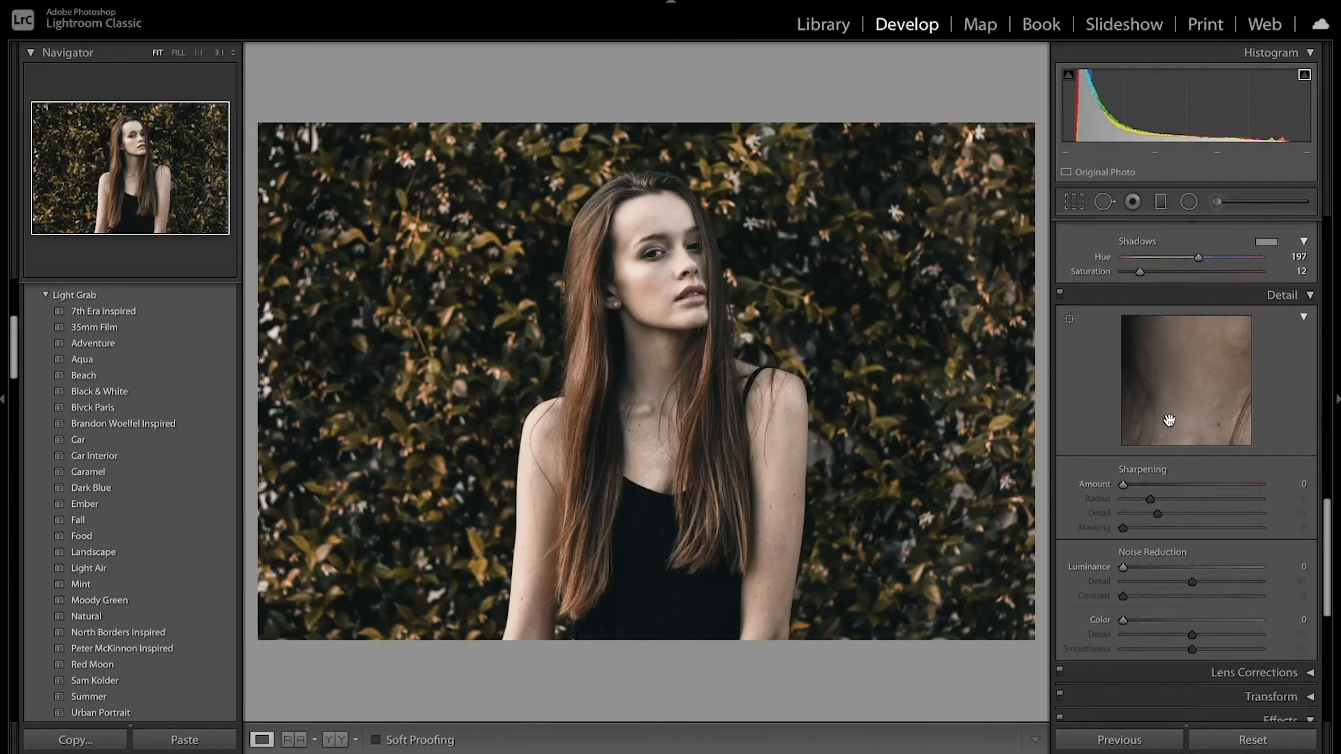
pyautogui.moveTo(1123, 478); pyautogui.dragTo(1159, 478)
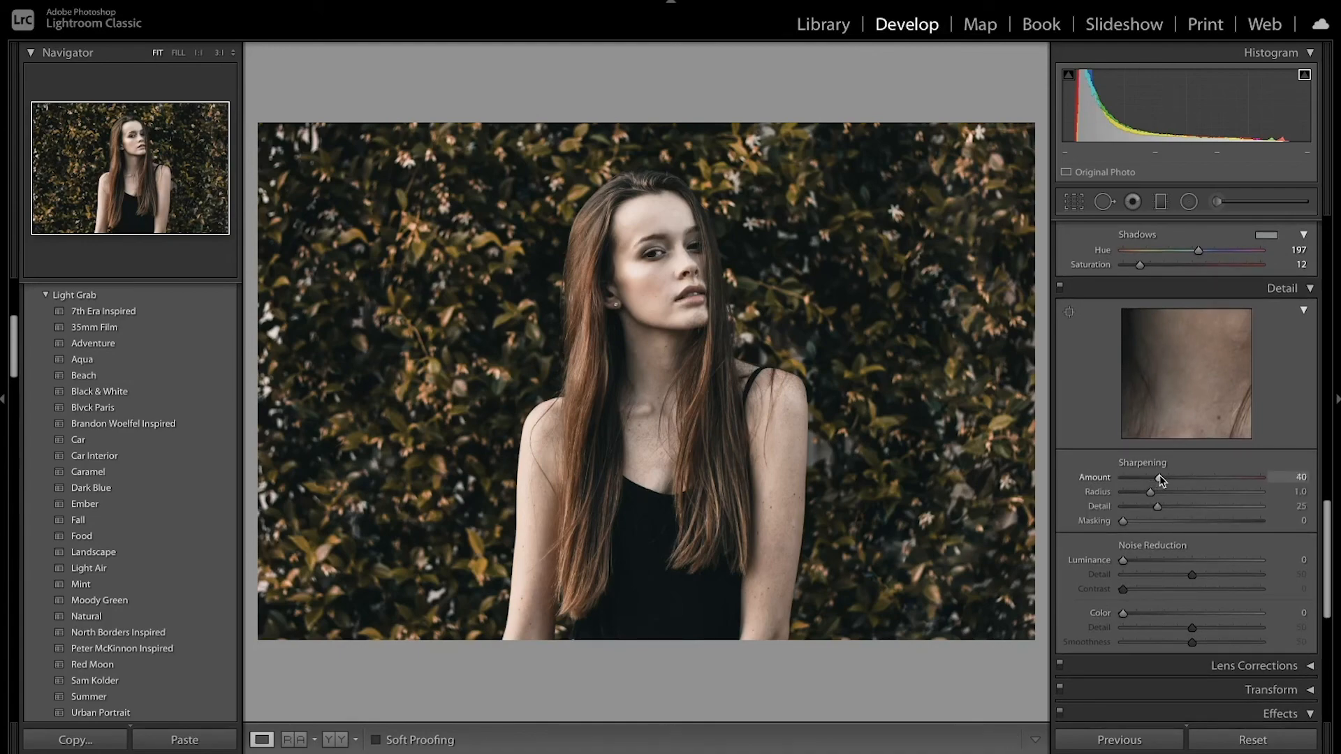
pyautogui.keyDown('alt'); pyautogui.click(1123, 523); pyautogui.keyUp('alt')
pyautogui.keyDown('alt'); pyautogui.moveTo(1124, 523); pyautogui.dragTo(1226, 523); pyautogui.keyUp('alt')
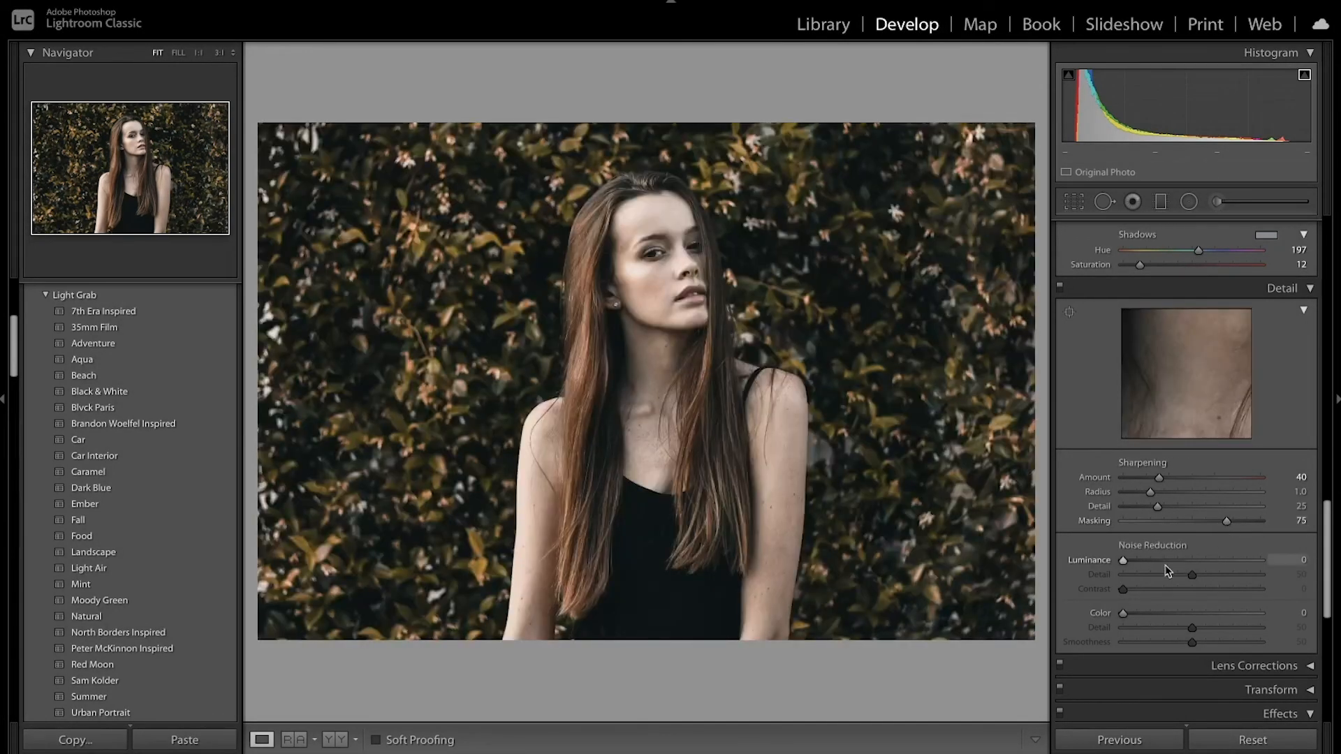
# Step: Set Noise Reduction to Luminance 26 with Detail 58, and Color to 15
pyautogui.moveTo(1123, 562); pyautogui.dragTo(1202, 575)
pyautogui.moveTo(1123, 613); pyautogui.dragTo(1146, 616)
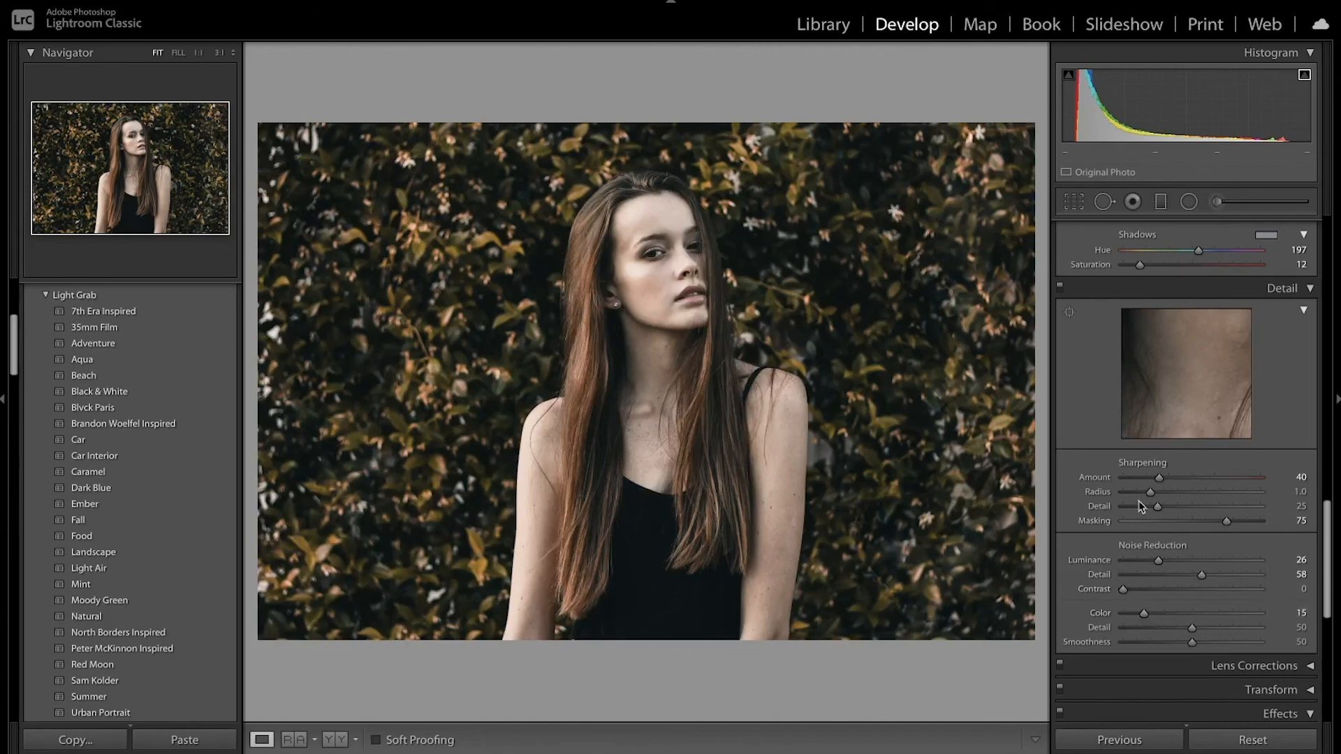
# Step: Compare the graded portrait with its unedited Before version and return to the edited view
pyautogui.scroll(5, 1142, 501)
pyautogui.scroll(15, 1140, 497)
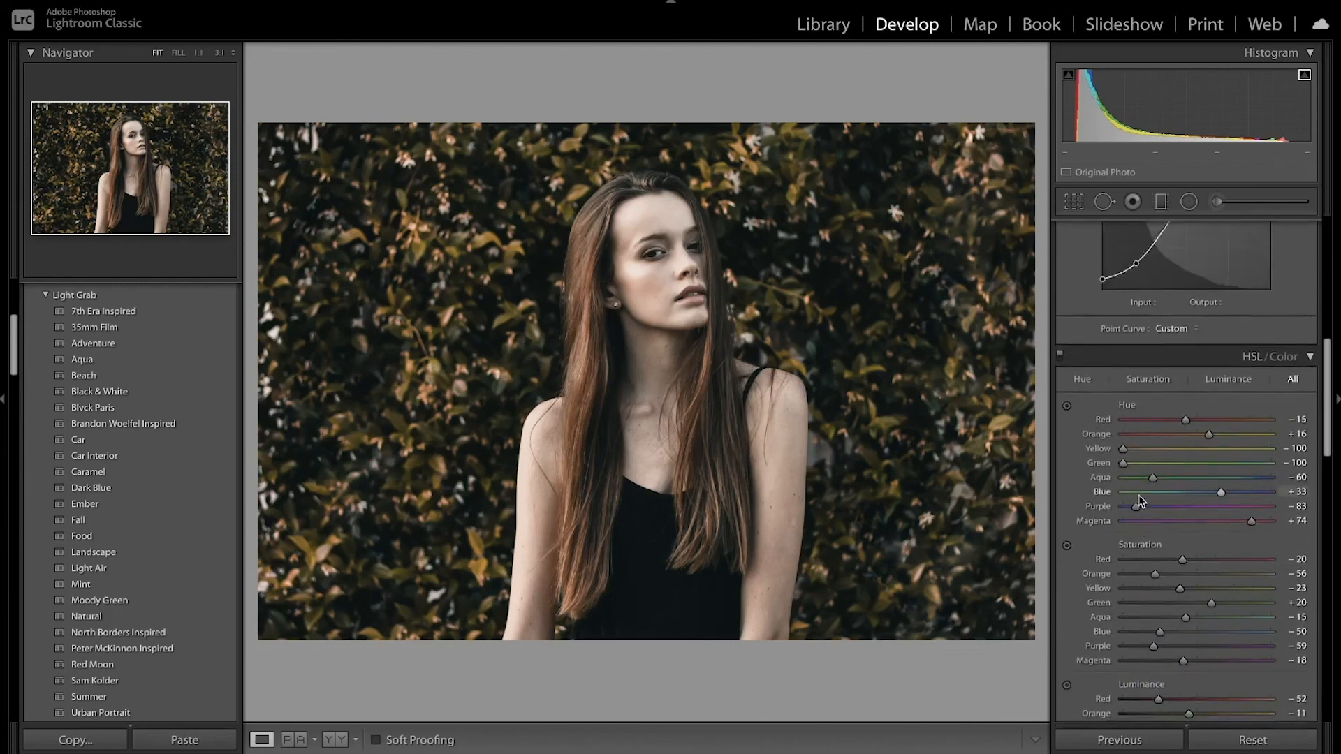
pyautogui.press('\\')
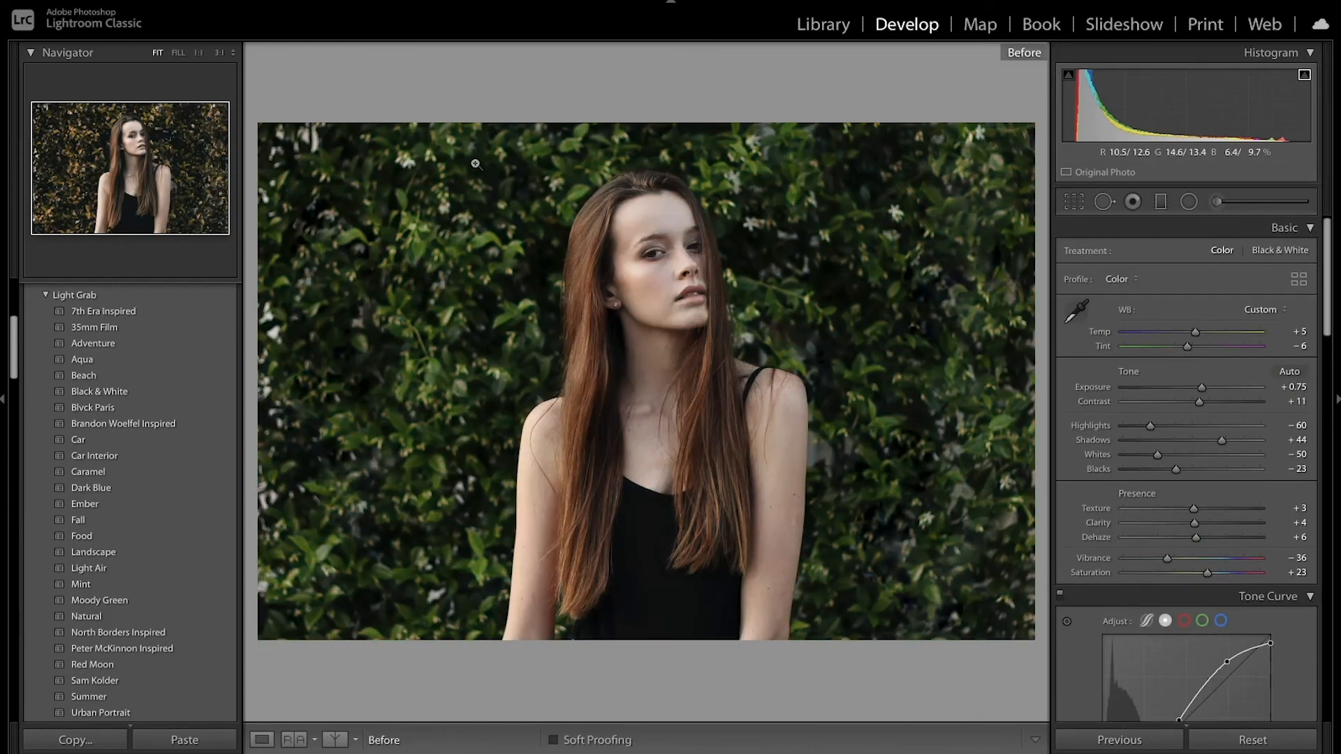
pyautogui.press('\\')
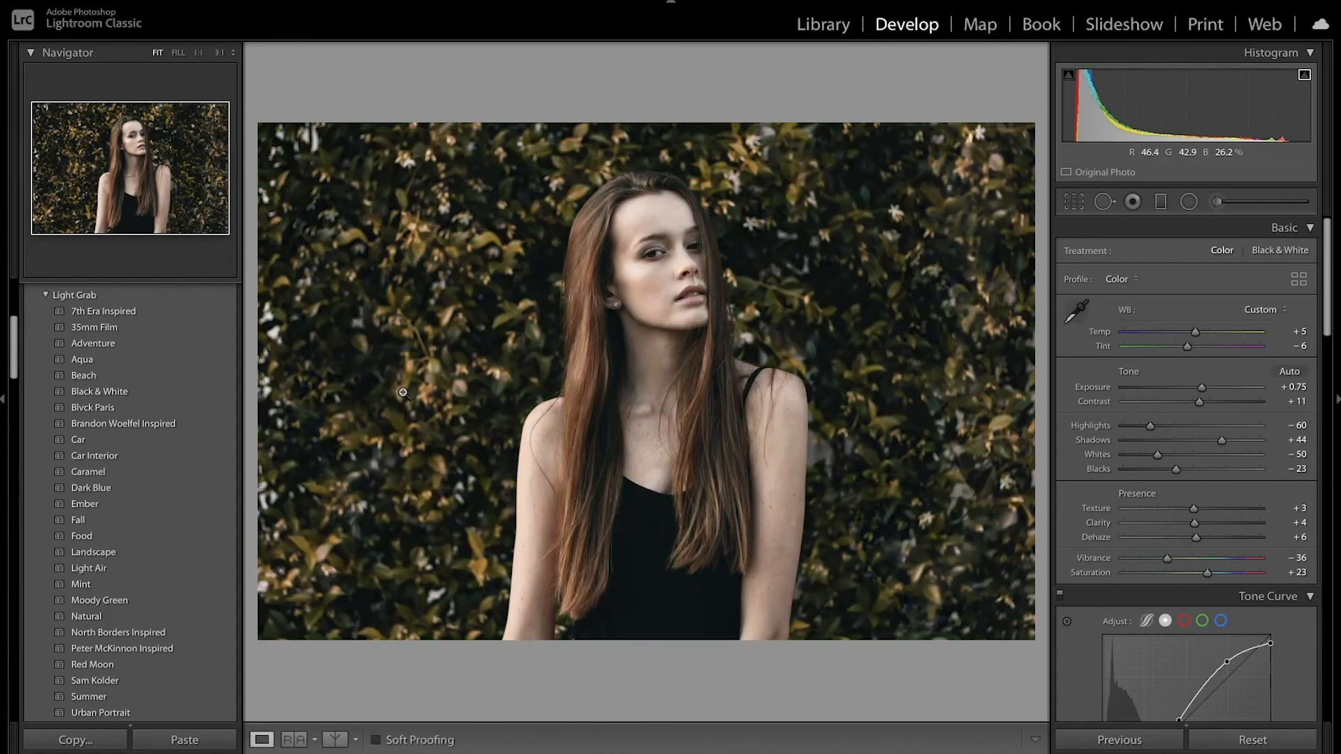